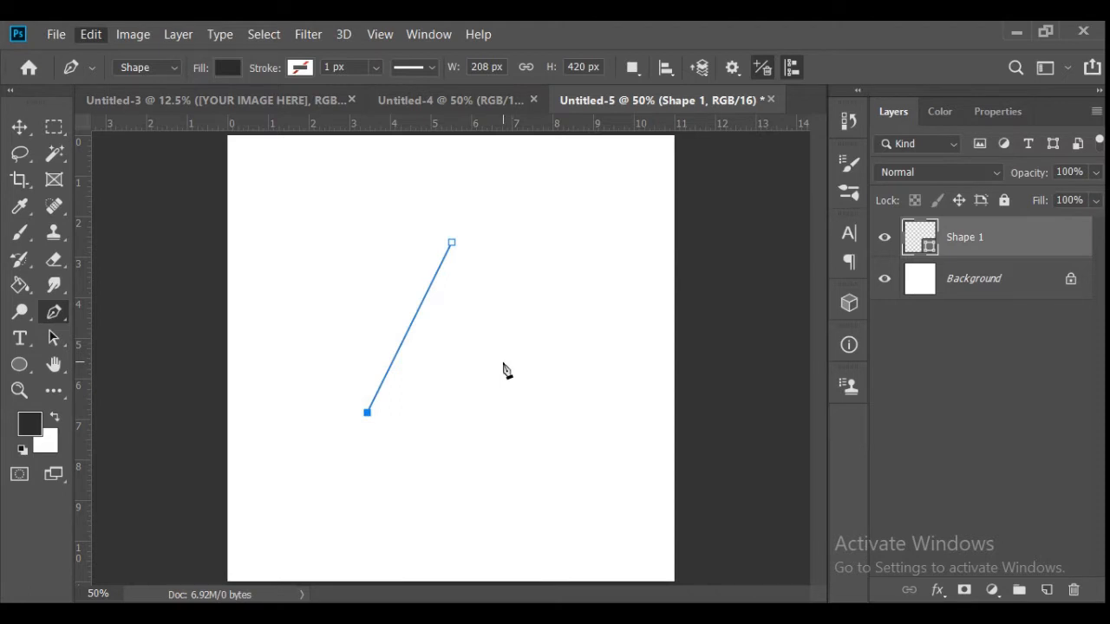
Step: Finish the six-point V-shaped outline with the Pen tool, turning its fill off while placing the remaining points
{"action": "left_click_drag", "start_coordinate": [504, 361], "coordinate": [513, 362]}
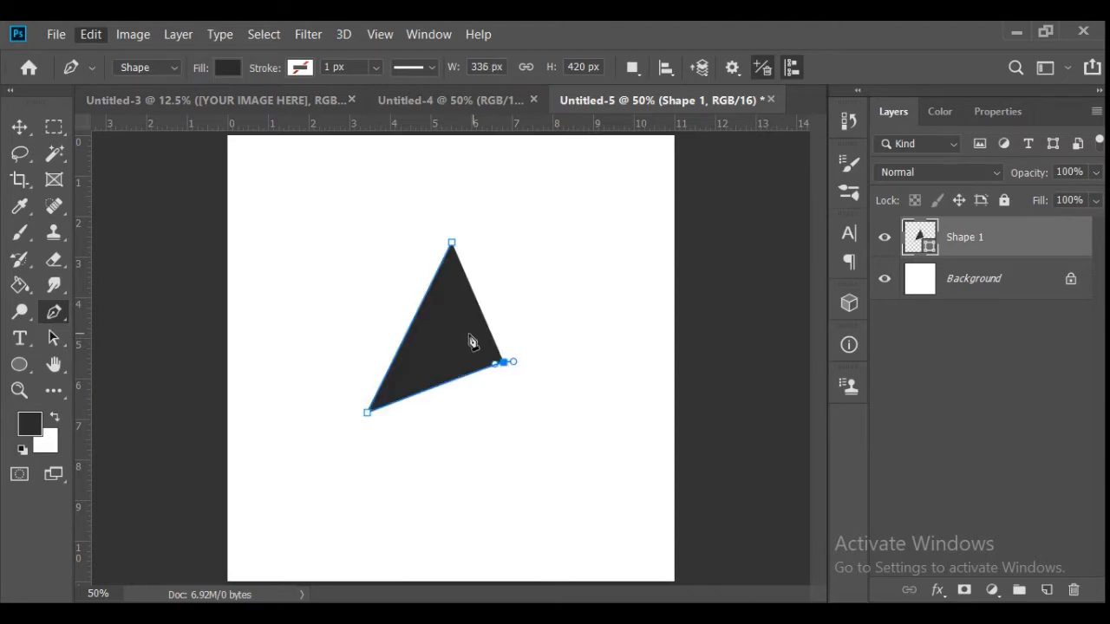
{"action": "left_click", "coordinate": [223, 69]}
{"action": "left_click", "coordinate": [140, 106]}
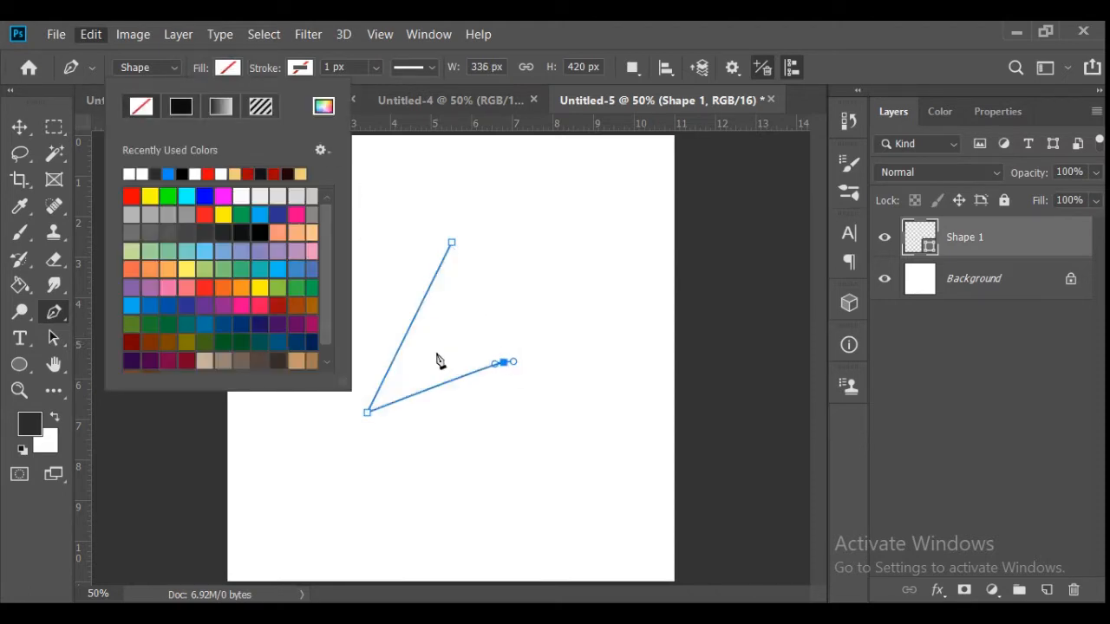
{"action": "left_click", "coordinate": [508, 321]}
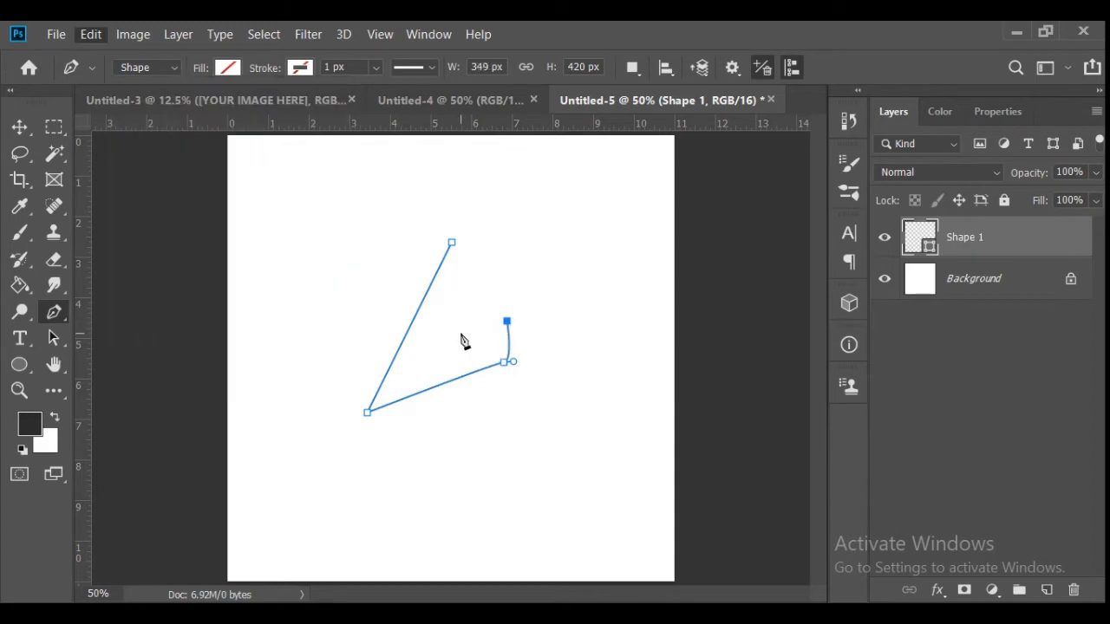
{"action": "left_click", "coordinate": [417, 368]}
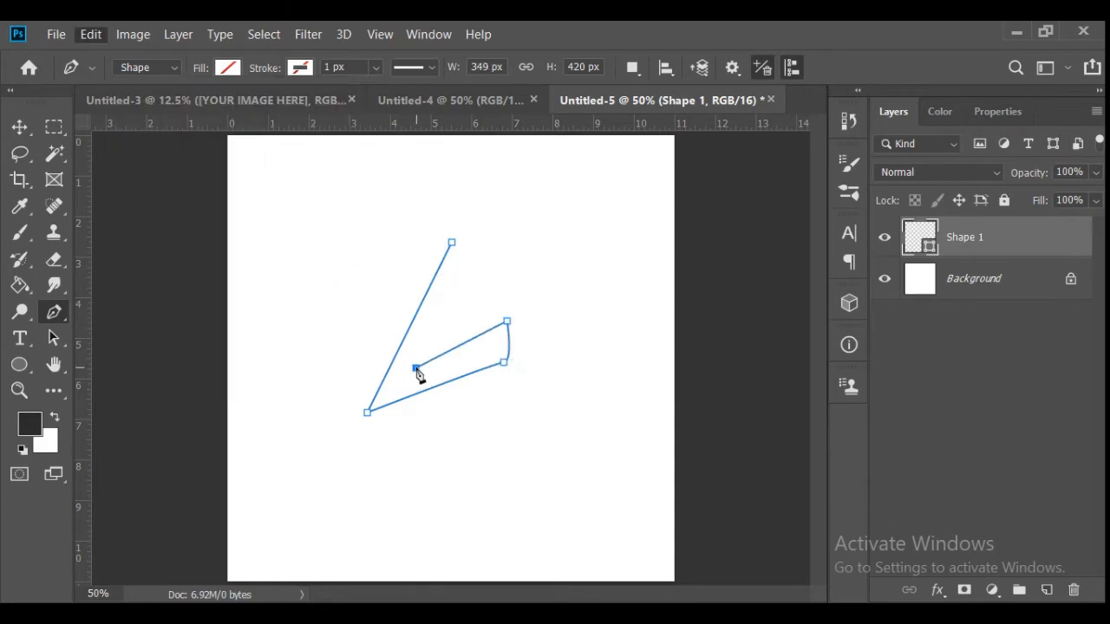
{"action": "left_click", "coordinate": [472, 272]}
Step: Fill the V-shaped outline with solid yellow and finish editing its path
{"action": "left_click", "coordinate": [227, 69]}
{"action": "left_click", "coordinate": [155, 194]}
{"action": "left_click", "coordinate": [19, 127]}
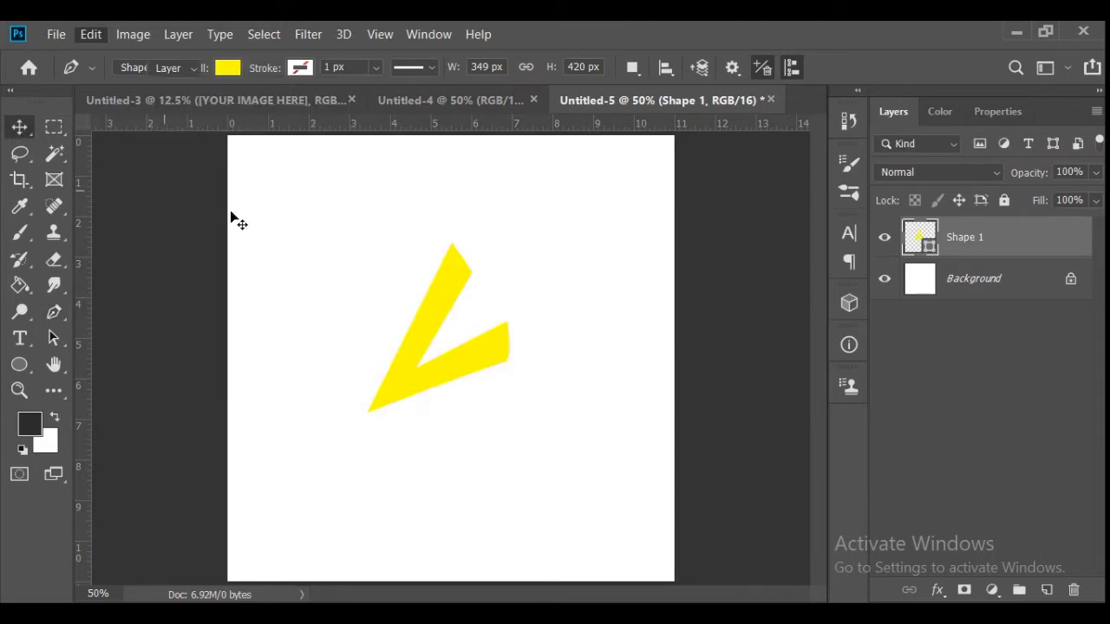
{"action": "left_click", "coordinate": [53, 312]}
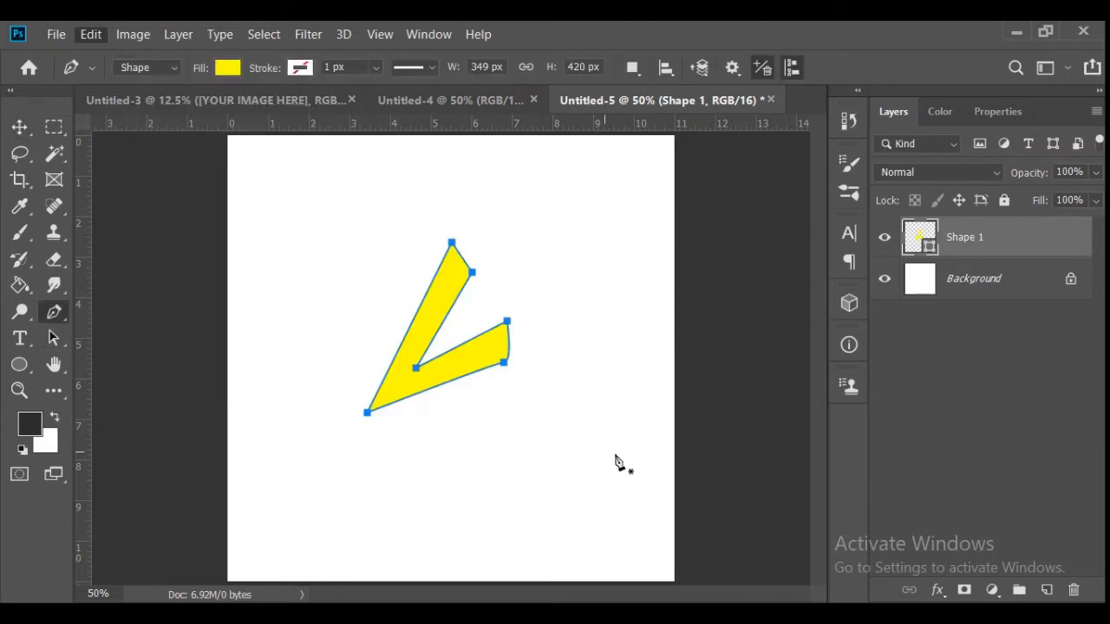
{"action": "left_click", "coordinate": [1046, 591]}
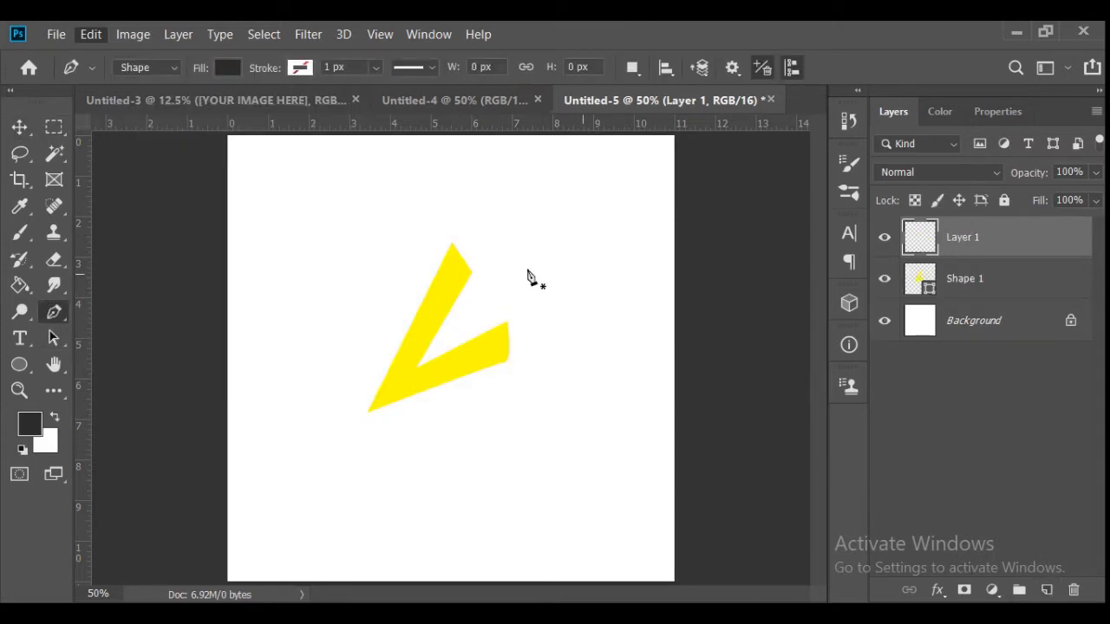
{"action": "left_click", "coordinate": [452, 244]}
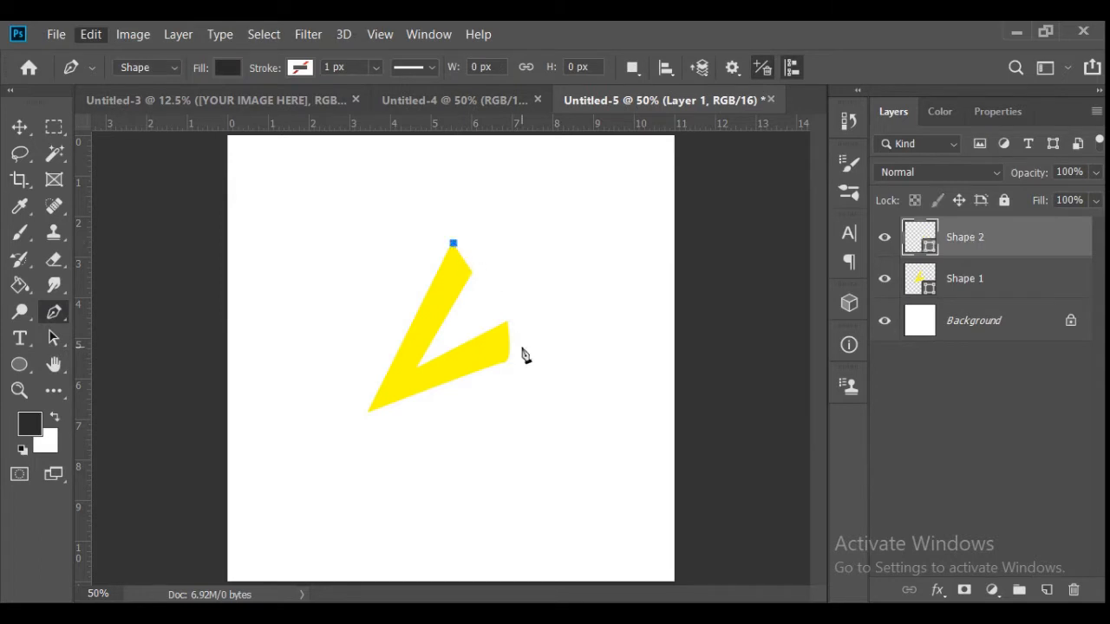
{"action": "left_click", "coordinate": [536, 397]}
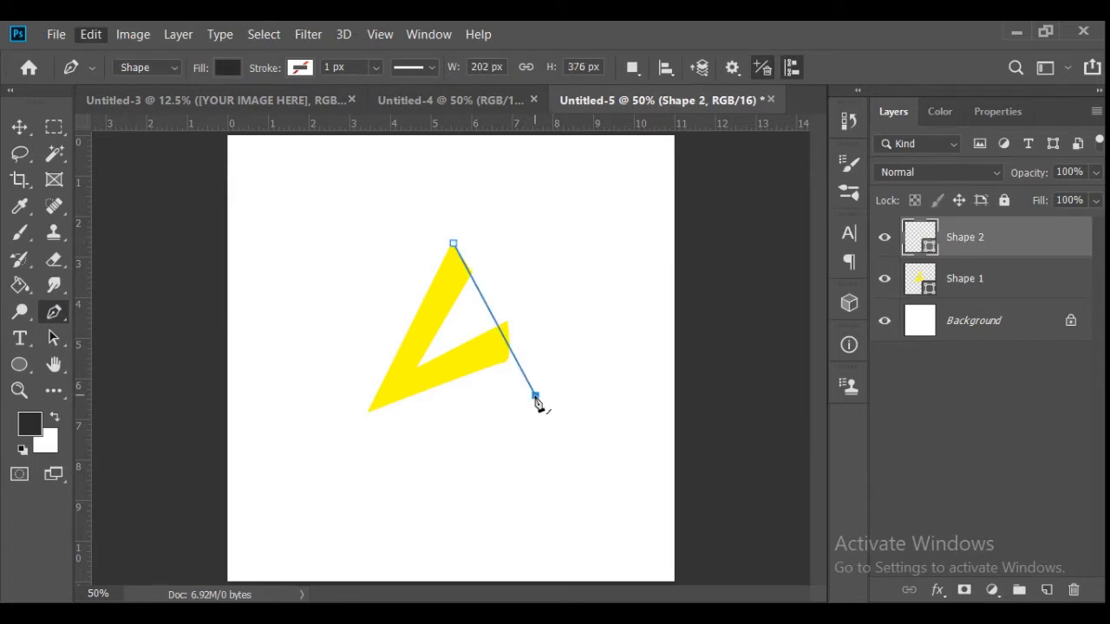
{"action": "key", "text": "z"}
{"action": "left_click", "coordinate": [1073, 590]}
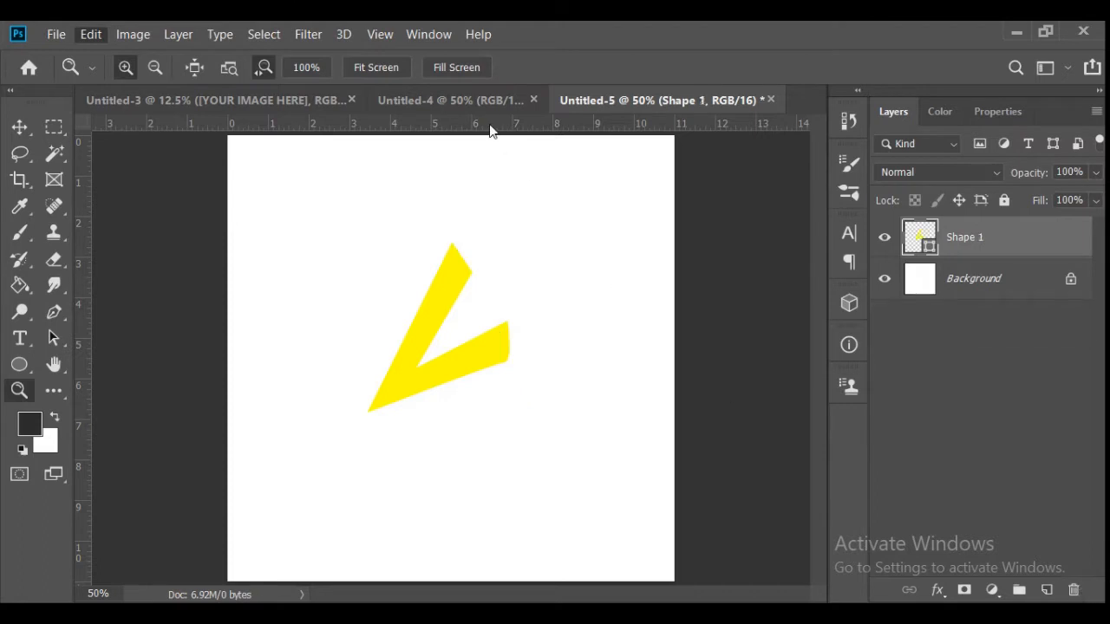
Step: Place a horizontal guide at the yellow shape's lowest tip and draw a dark curved blade from its apex to the guide on a new layer
{"action": "left_click_drag", "start_coordinate": [490, 129], "coordinate": [511, 412]}
{"action": "left_click", "coordinate": [54, 312]}
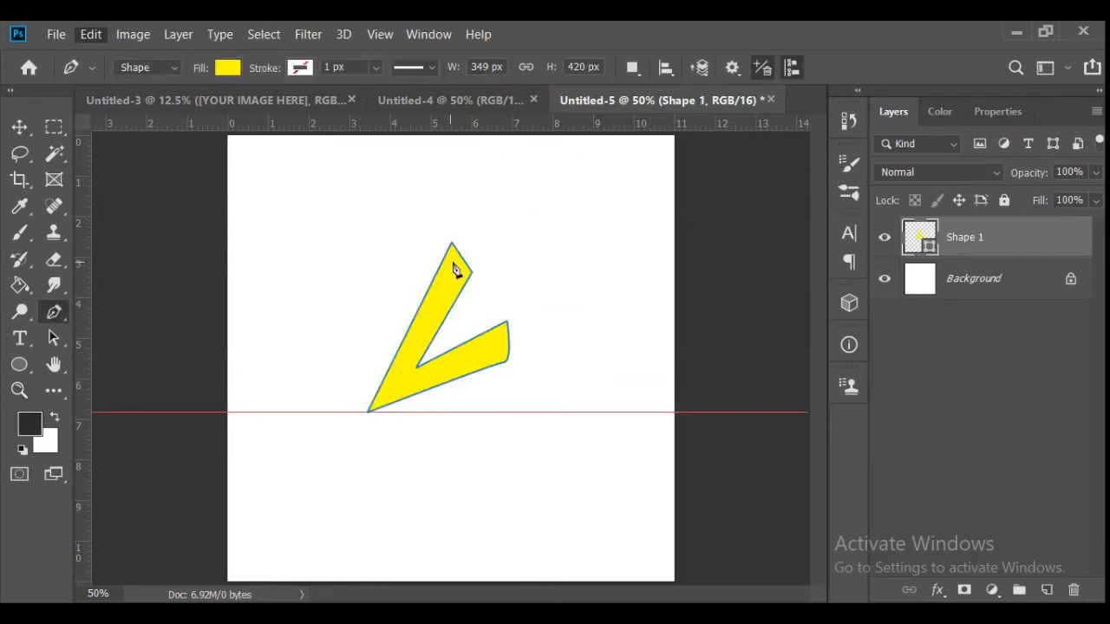
{"action": "left_click", "coordinate": [1046, 589]}
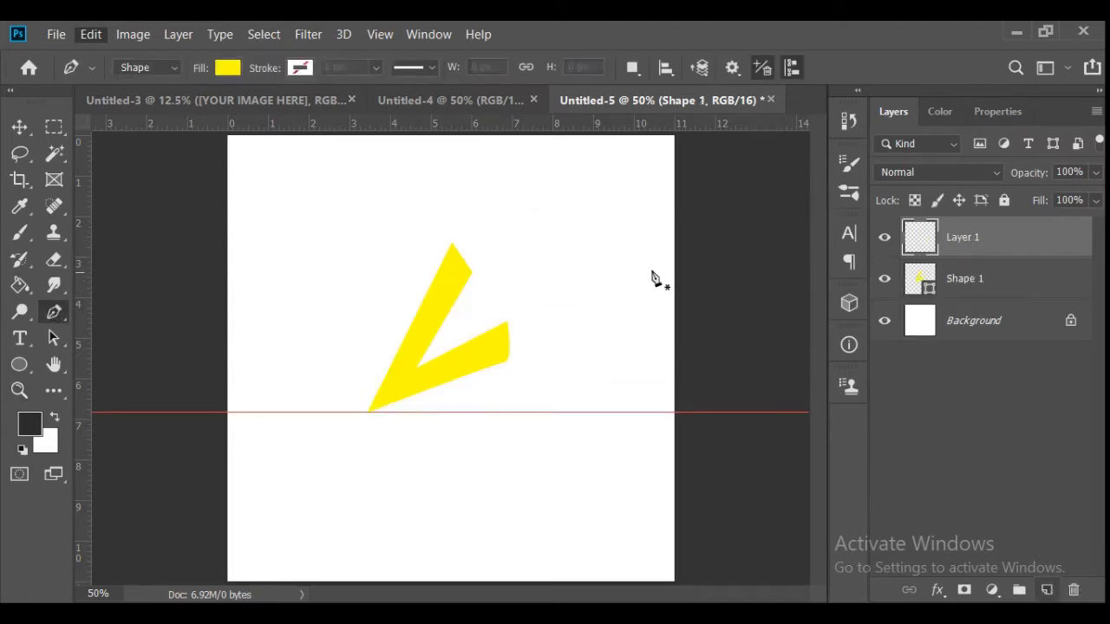
{"action": "left_click", "coordinate": [452, 242]}
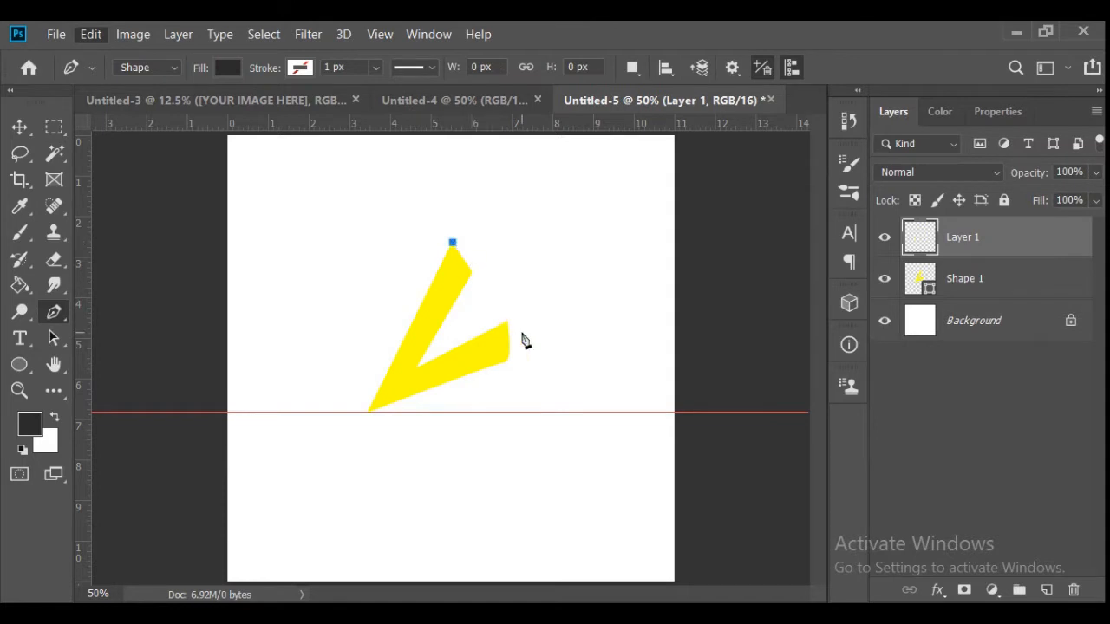
{"action": "left_click", "coordinate": [532, 413]}
{"action": "left_click_drag", "start_coordinate": [453, 243], "coordinate": [456, 116]}
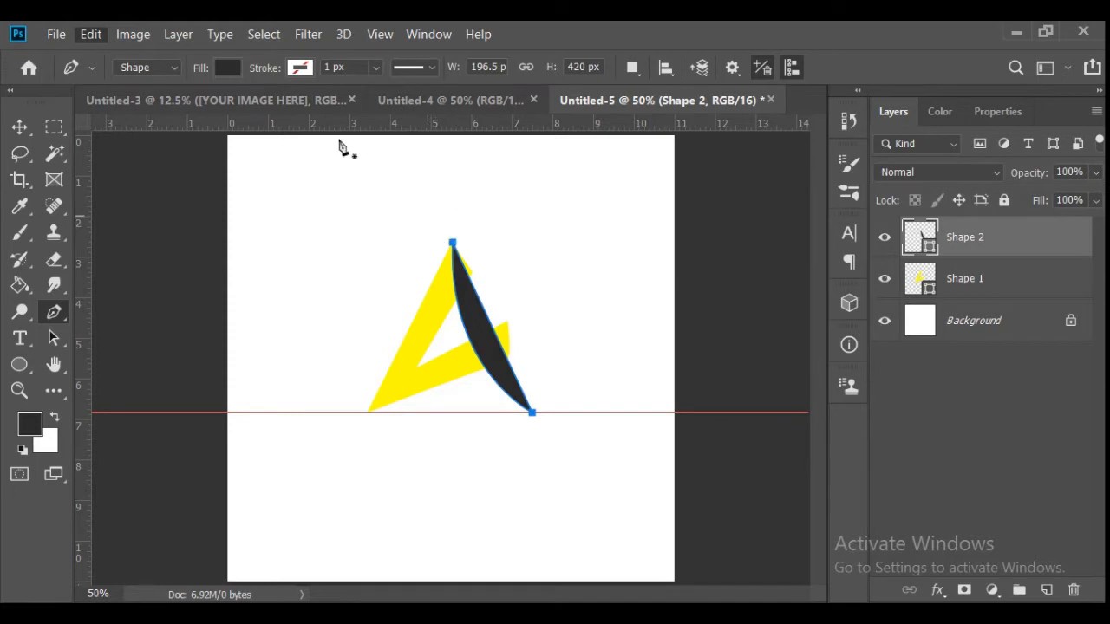
{"action": "key", "text": "v"}
{"action": "left_click", "coordinate": [406, 276]}
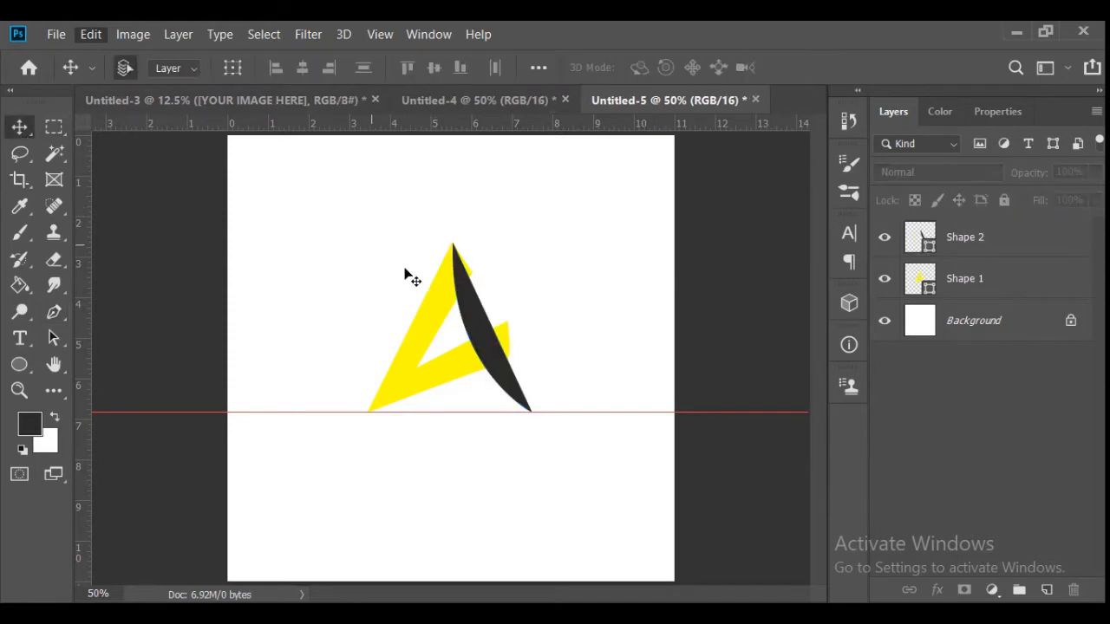
Step: Rasterize the yellow Shape 1 layer and erase the parts of it extending beyond the dark blade's outer edge
{"action": "left_click", "coordinate": [490, 339]}
{"action": "left_click", "coordinate": [986, 292]}
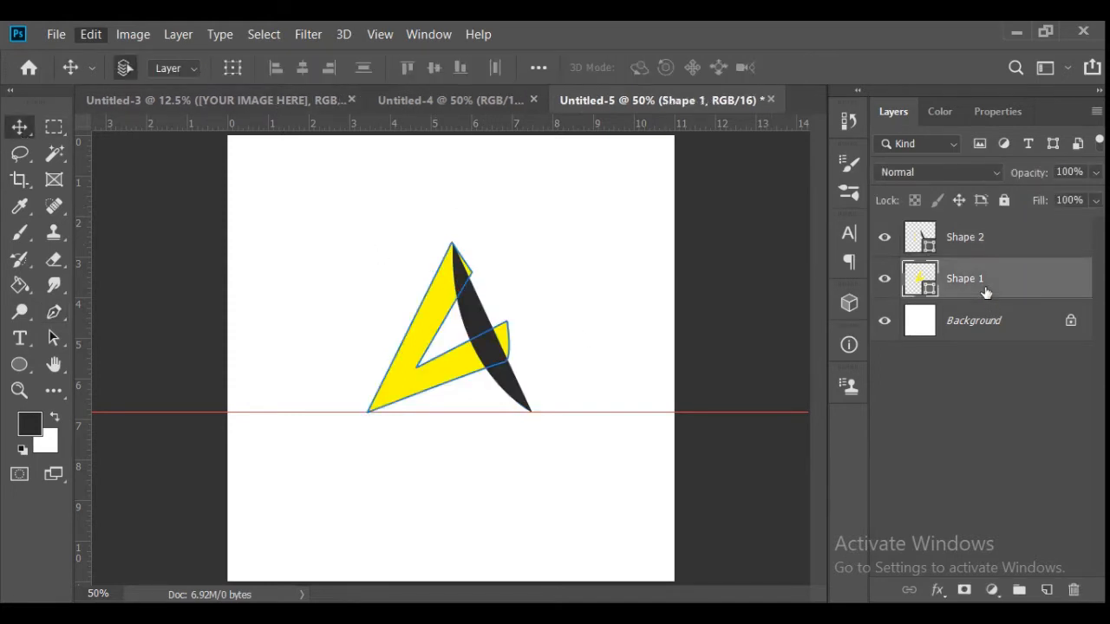
{"action": "key", "text": "e"}
{"action": "left_click", "coordinate": [447, 244]}
{"action": "left_click", "coordinate": [487, 269]}
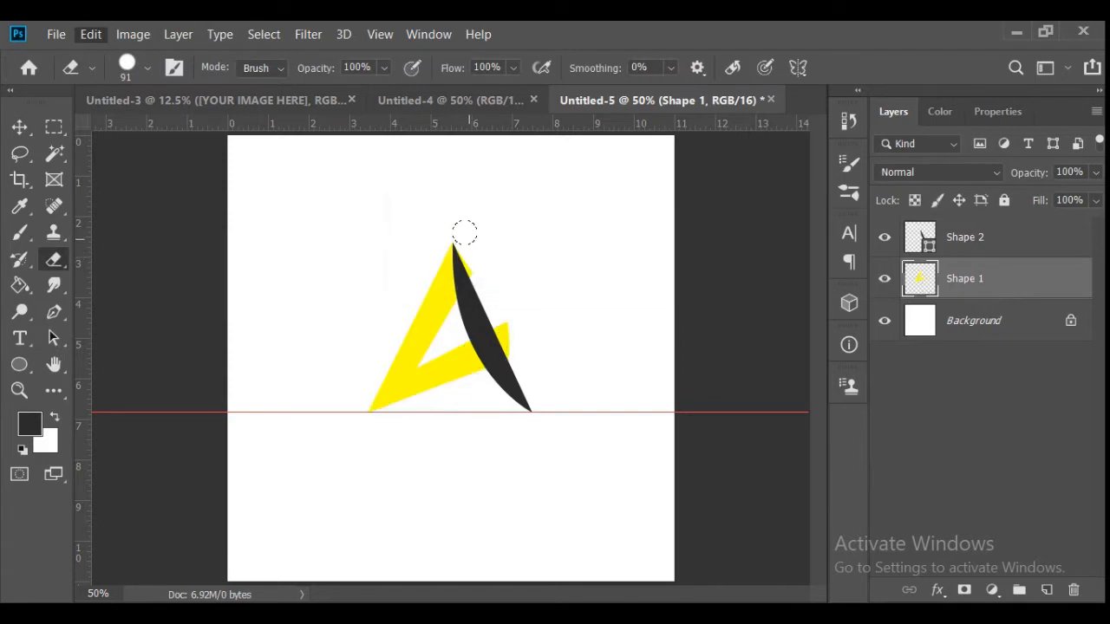
{"action": "left_click_drag", "start_coordinate": [475, 266], "coordinate": [507, 328]}
Step: Rasterize the Shape 2 layer and select the dark blade with the Magic Wand
{"action": "left_click", "coordinate": [952, 245]}
{"action": "left_click", "coordinate": [54, 154]}
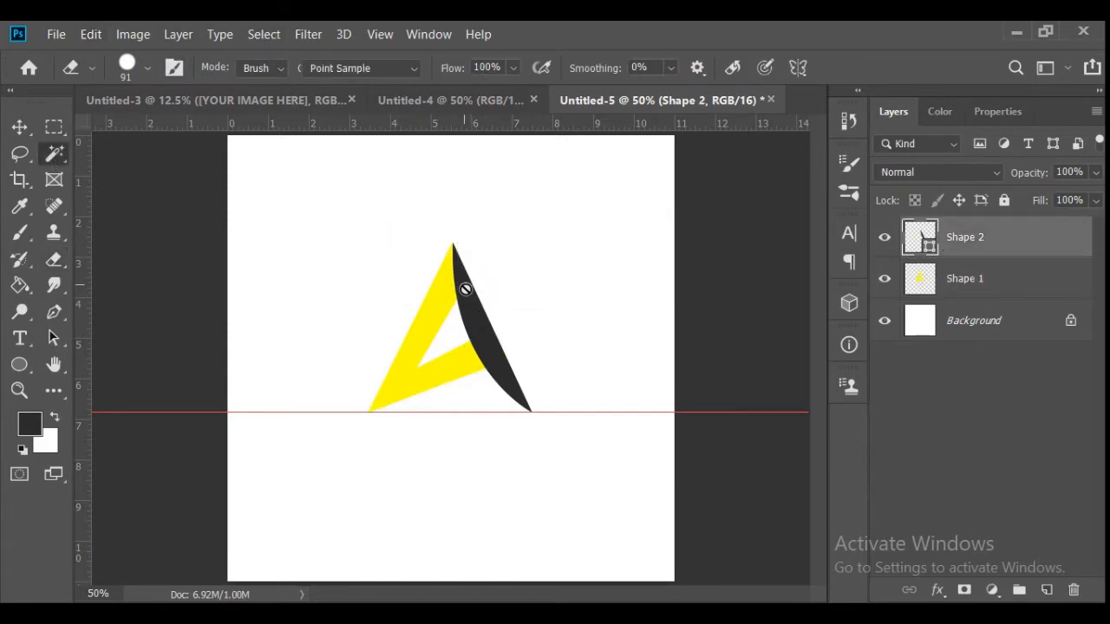
{"action": "left_click", "coordinate": [465, 288]}
{"action": "left_click", "coordinate": [561, 272]}
{"action": "left_click", "coordinate": [465, 295]}
{"action": "key", "text": "Return"}
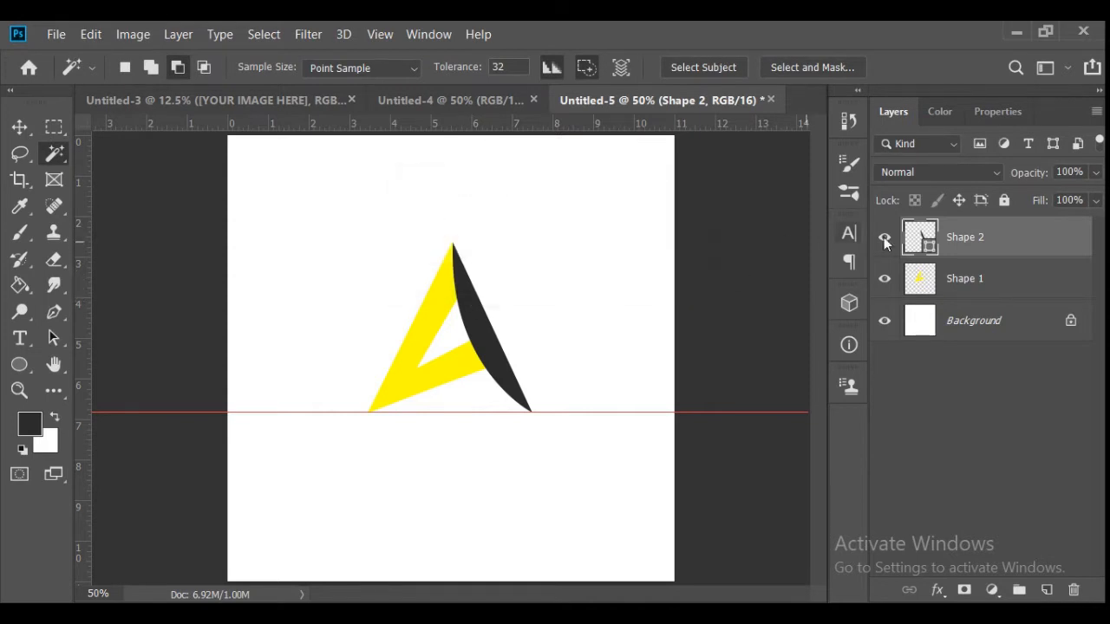
{"action": "right_click", "coordinate": [921, 236]}
{"action": "left_click", "coordinate": [753, 327]}
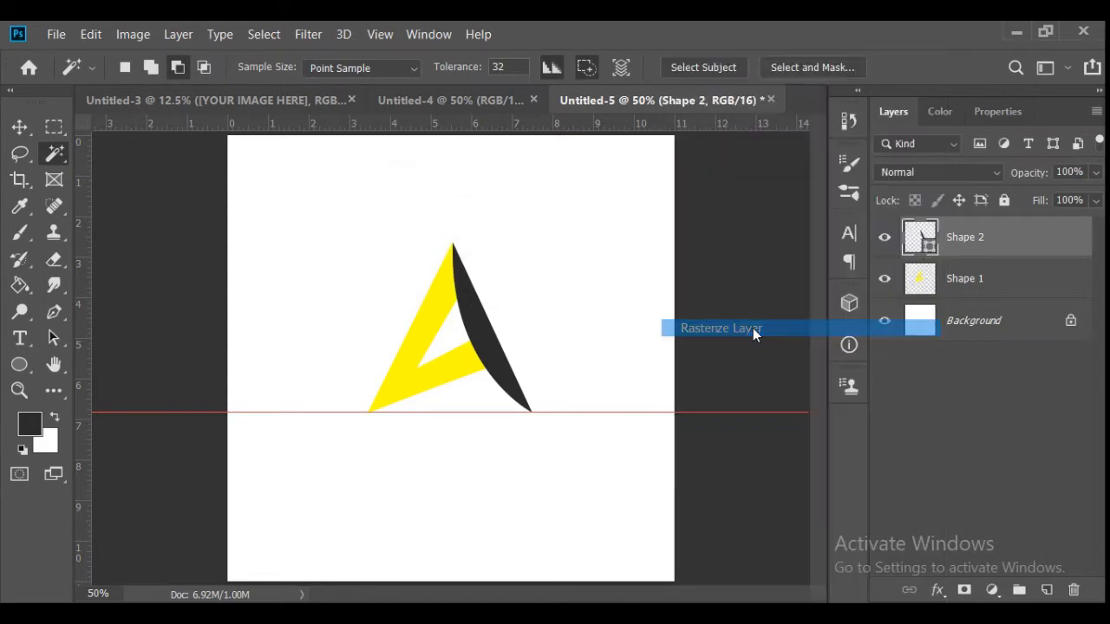
{"action": "left_click", "coordinate": [483, 316]}
Step: Expand the blade selection by 4 pixels and erase the part of the yellow Shape 1 layer inside it
{"action": "left_click", "coordinate": [268, 35]}
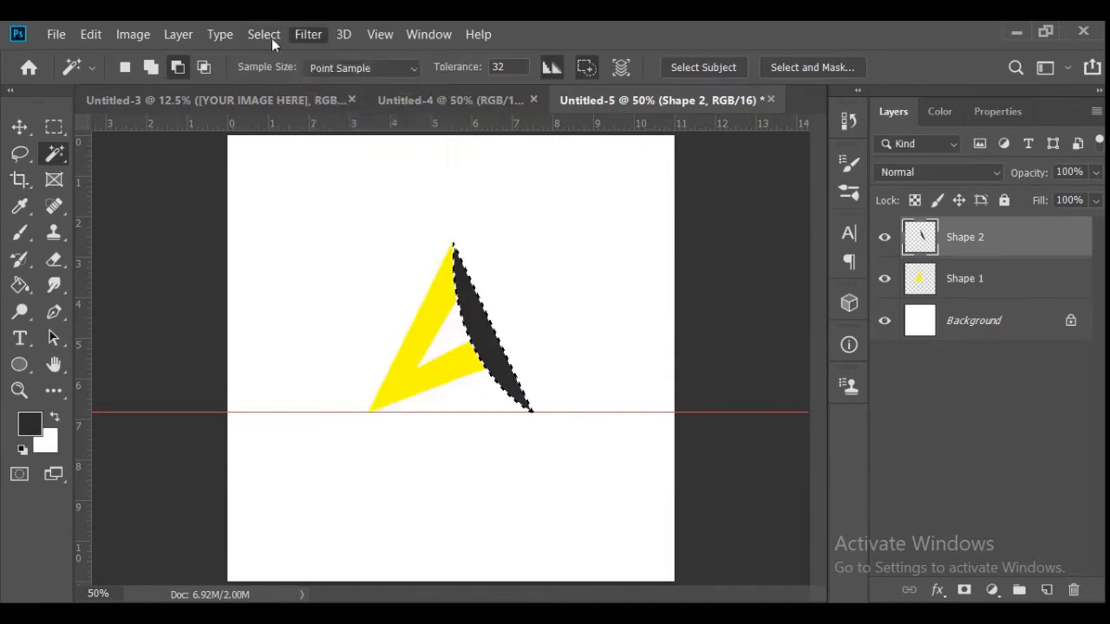
{"action": "mouse_move", "coordinate": [322, 304]}
{"action": "left_click", "coordinate": [473, 341]}
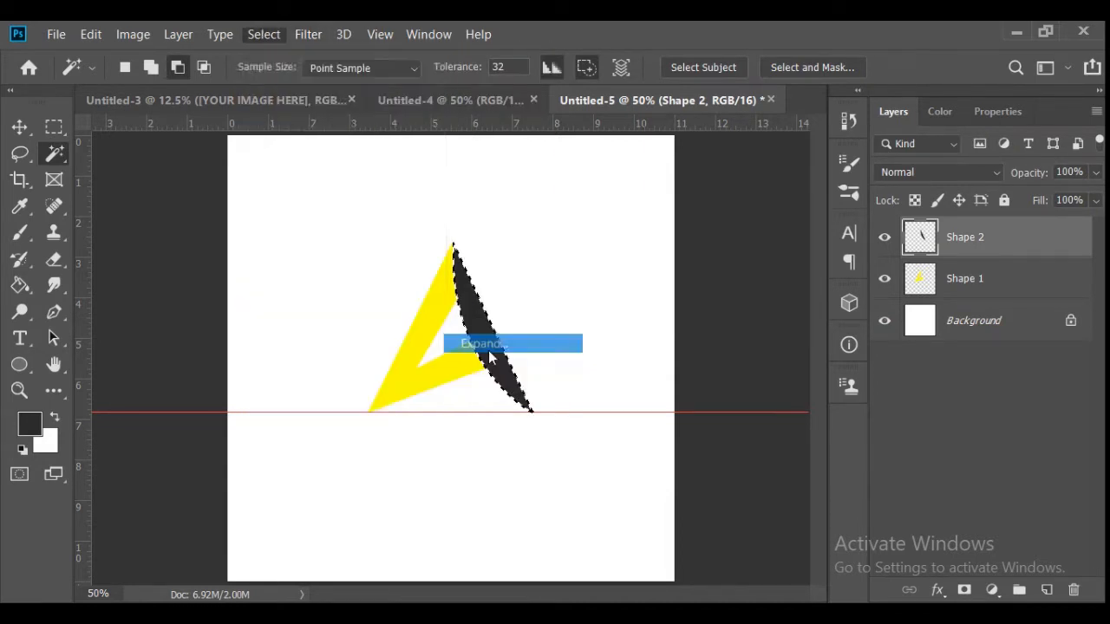
{"action": "key", "text": "BackSpace"}
{"action": "type", "text": "4"}
{"action": "key", "text": "Return"}
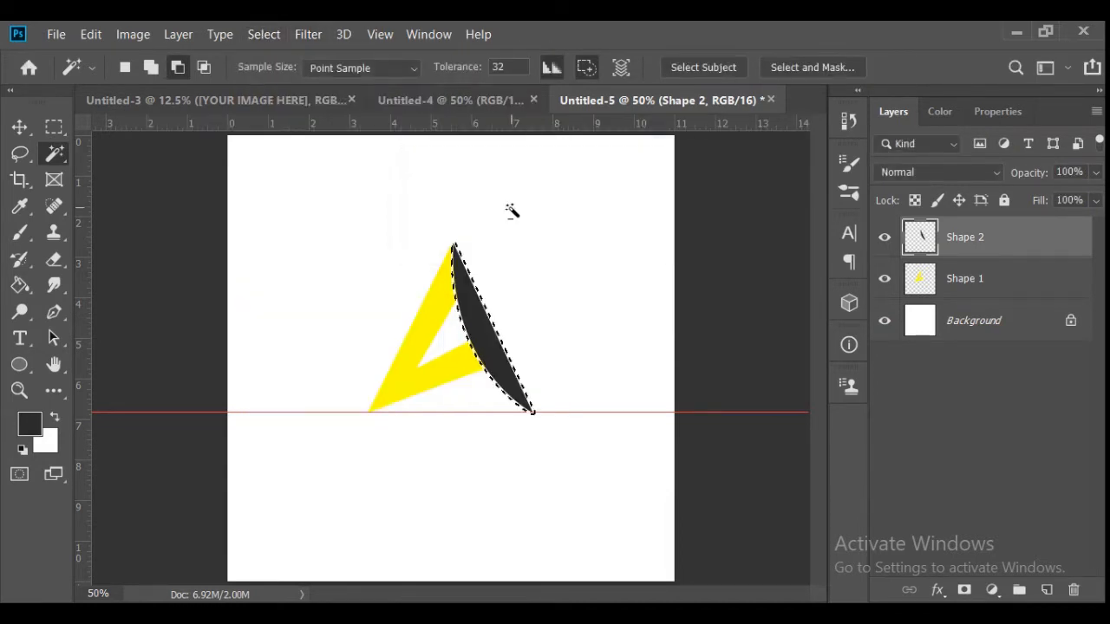
{"action": "key", "text": "alt+bracketleft"}
{"action": "key", "text": "e"}
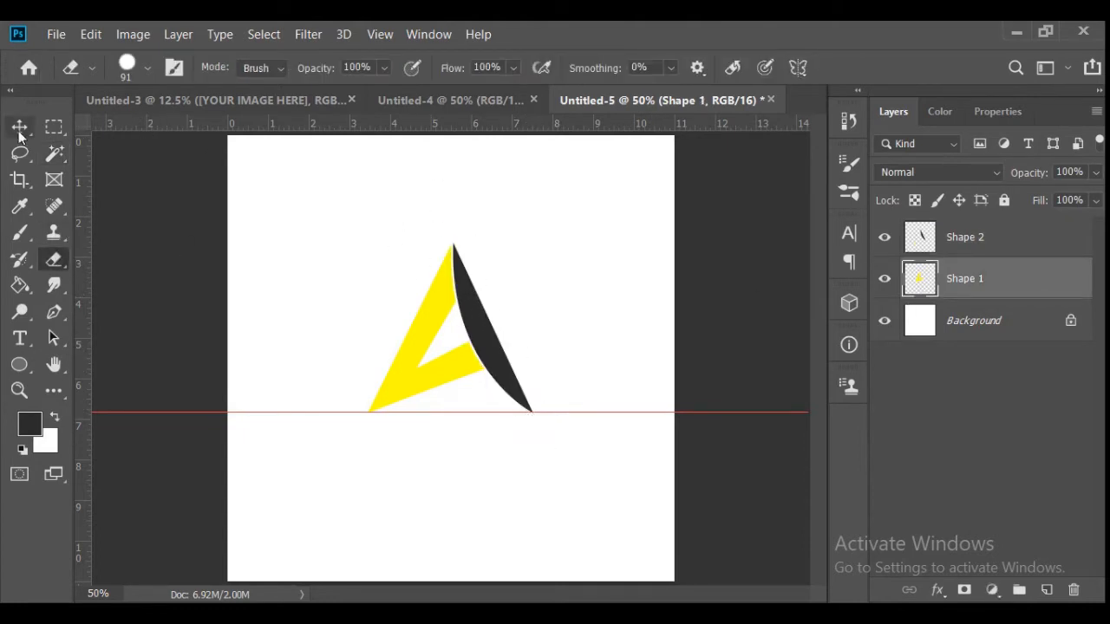
{"action": "key", "text": "z"}
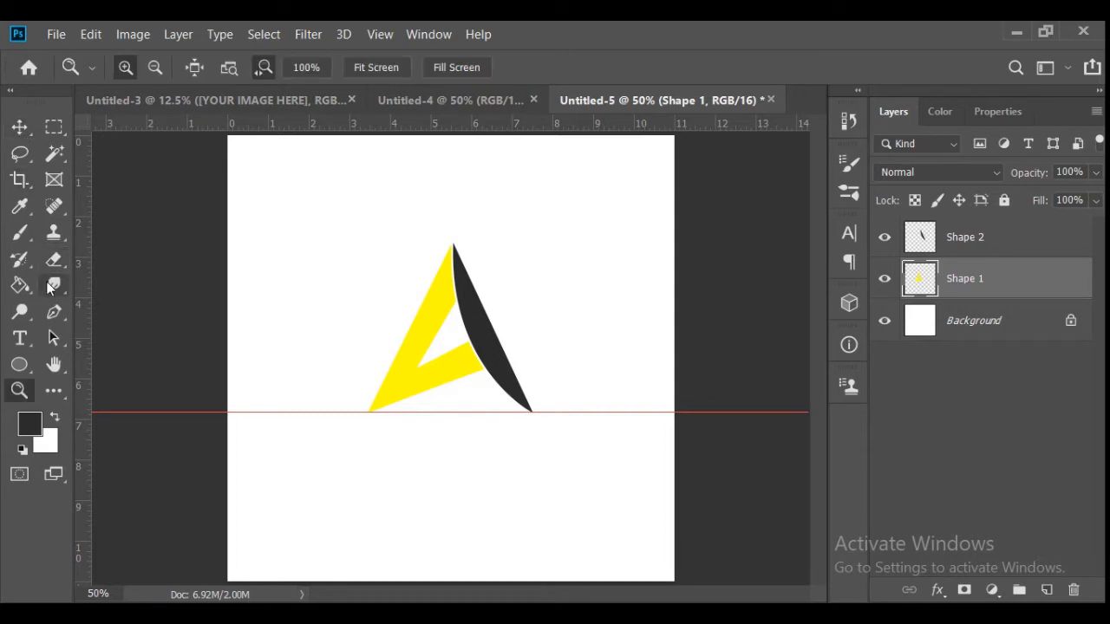
{"action": "left_click", "coordinate": [54, 153]}
{"action": "left_click", "coordinate": [353, 331]}
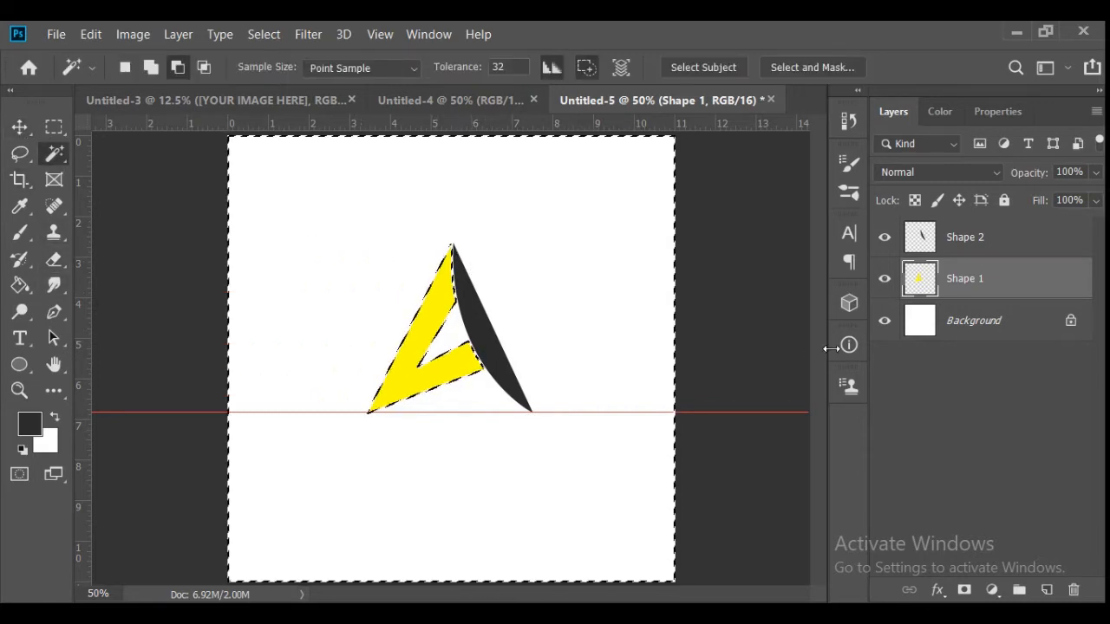
{"action": "key", "text": "ctrl+d"}
Step: Select the dark blade on the Shape 2 layer with the Magic Wand and expand the selection by 7 pixels
{"action": "left_click", "coordinate": [1006, 256]}
{"action": "left_click", "coordinate": [499, 351]}
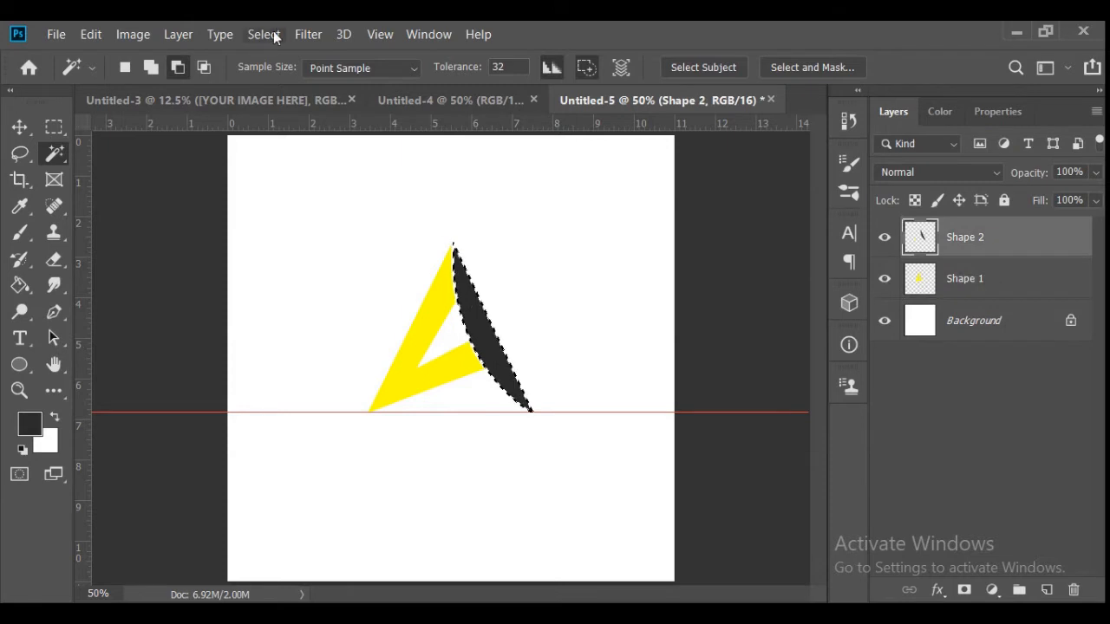
{"action": "left_click", "coordinate": [264, 34]}
{"action": "mouse_move", "coordinate": [364, 313]}
{"action": "left_click", "coordinate": [524, 349]}
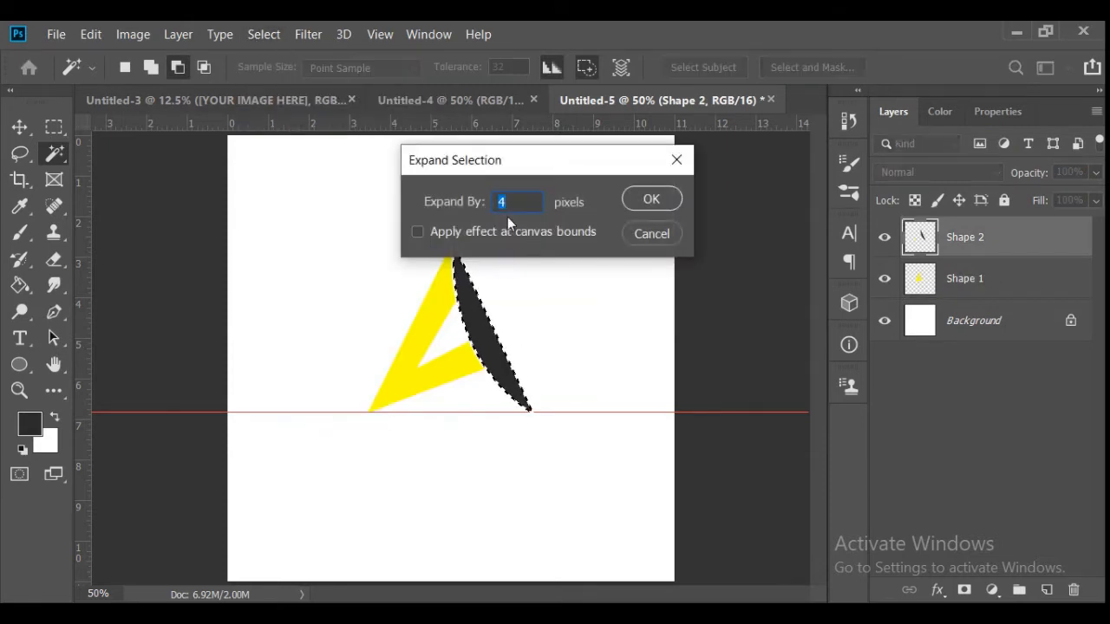
{"action": "key", "text": "BackSpace"}
{"action": "type", "text": "7"}
{"action": "left_click", "coordinate": [640, 201]}
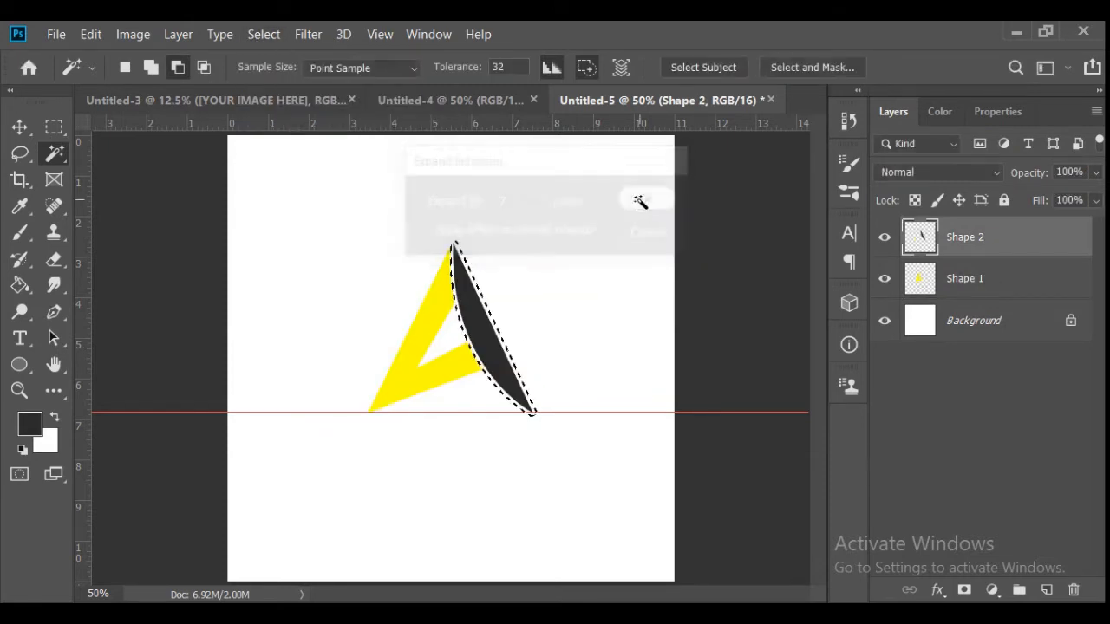
Step: Erase the yellow Shape 1 area inside the expanded selection to widen the gap beside the blade, and deselect
{"action": "left_click", "coordinate": [922, 277]}
{"action": "left_click", "coordinate": [53, 258]}
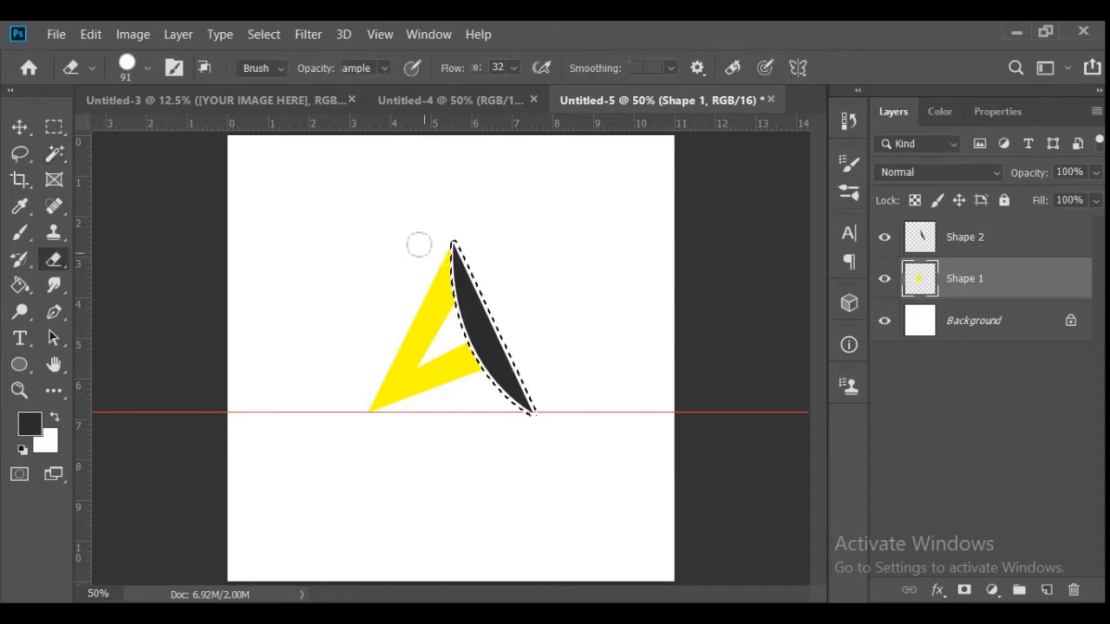
{"action": "key", "text": "ctrl+d"}
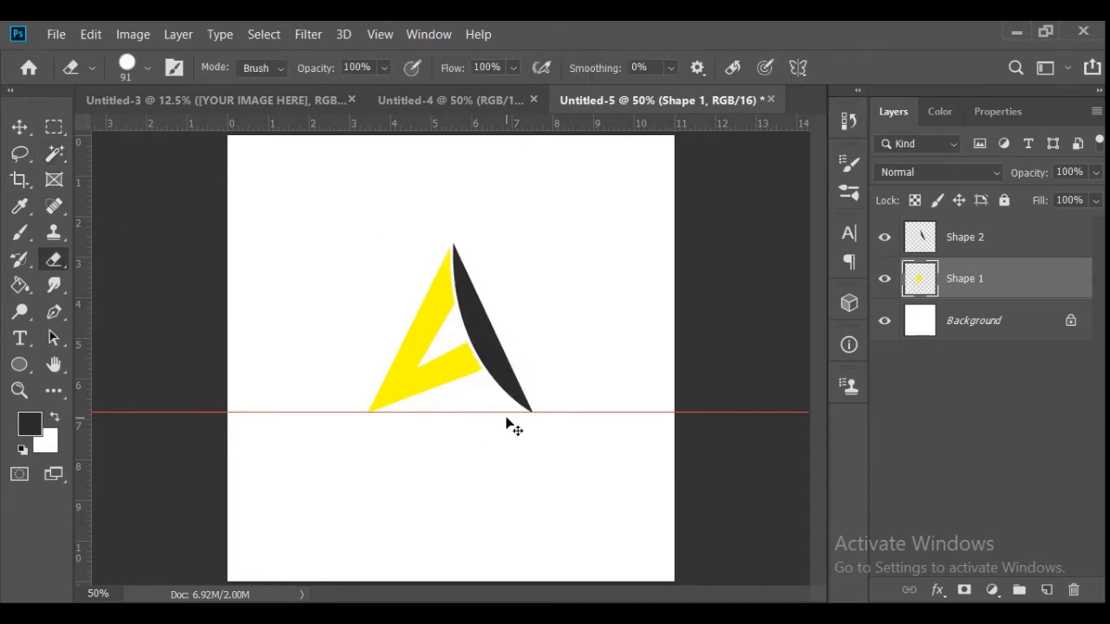
{"action": "left_click", "coordinate": [27, 134]}
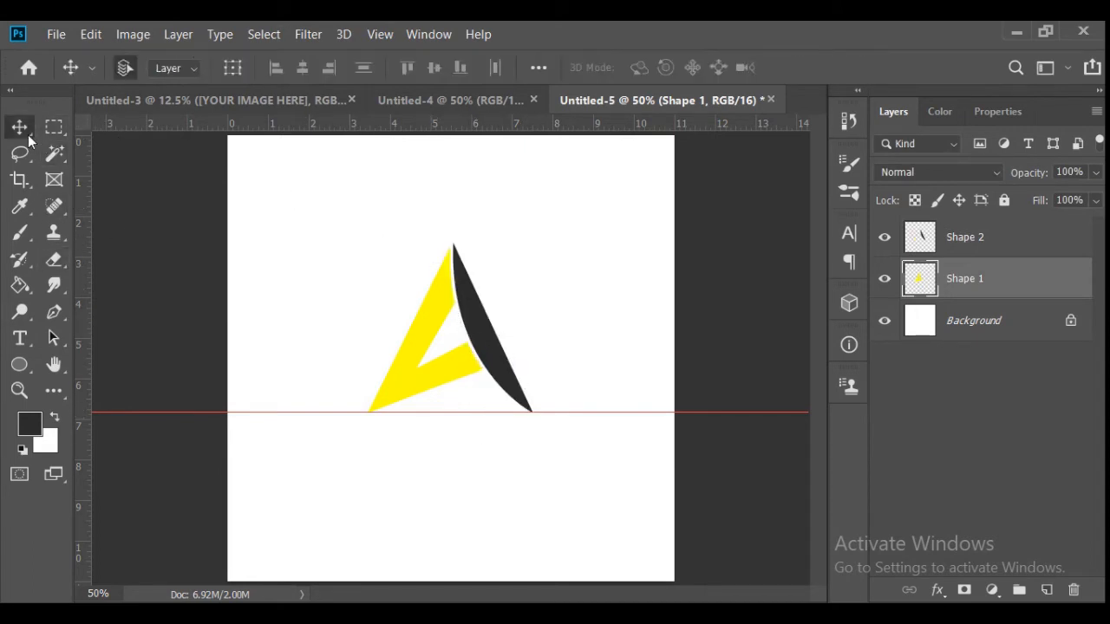
{"action": "left_click", "coordinate": [932, 595]}
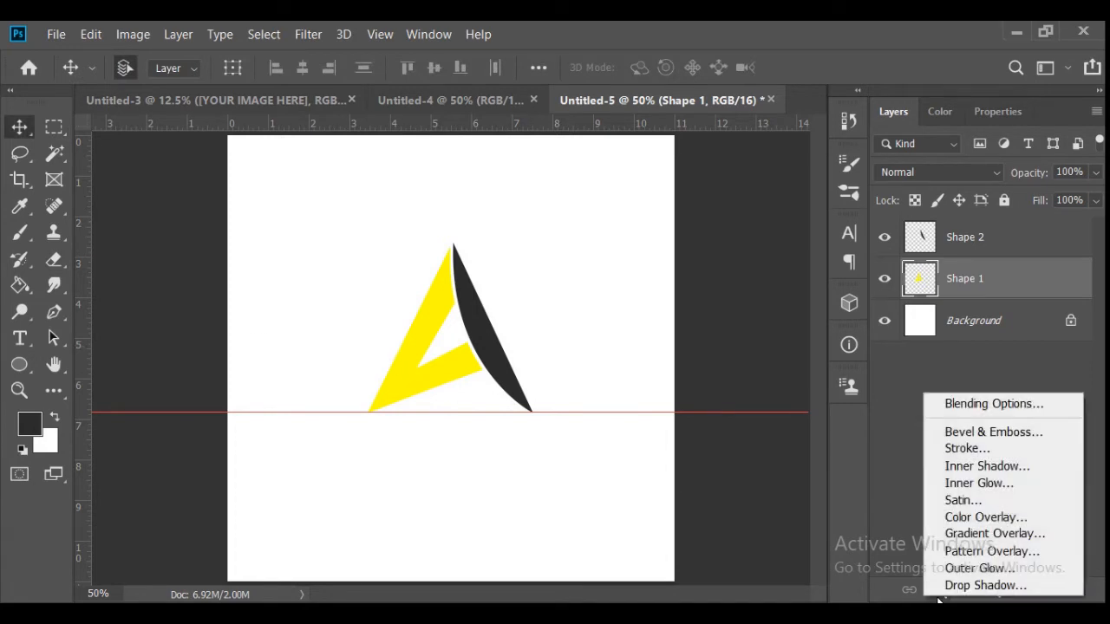
{"action": "left_click", "coordinate": [983, 529]}
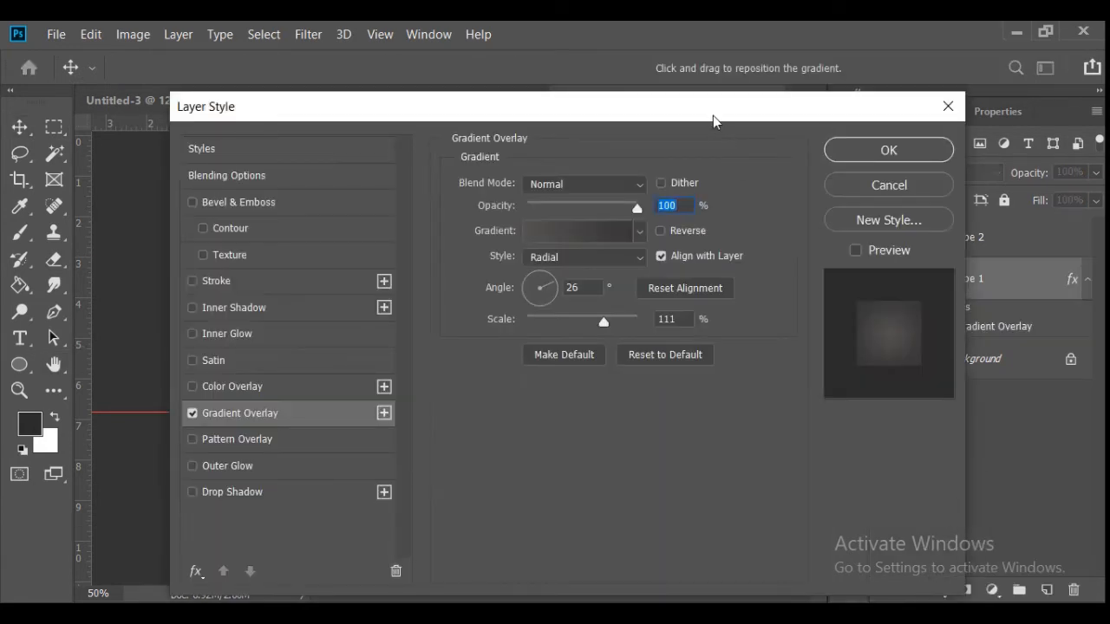
{"action": "left_click_drag", "start_coordinate": [713, 115], "coordinate": [1074, 120]}
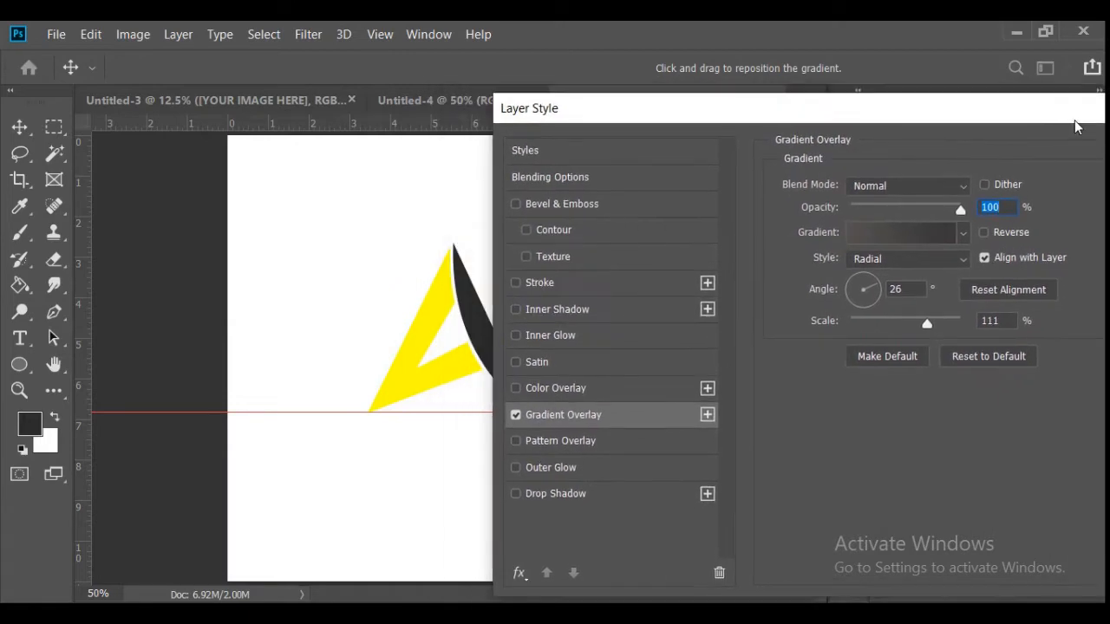
{"action": "left_click_drag", "start_coordinate": [924, 110], "coordinate": [1106, 146]}
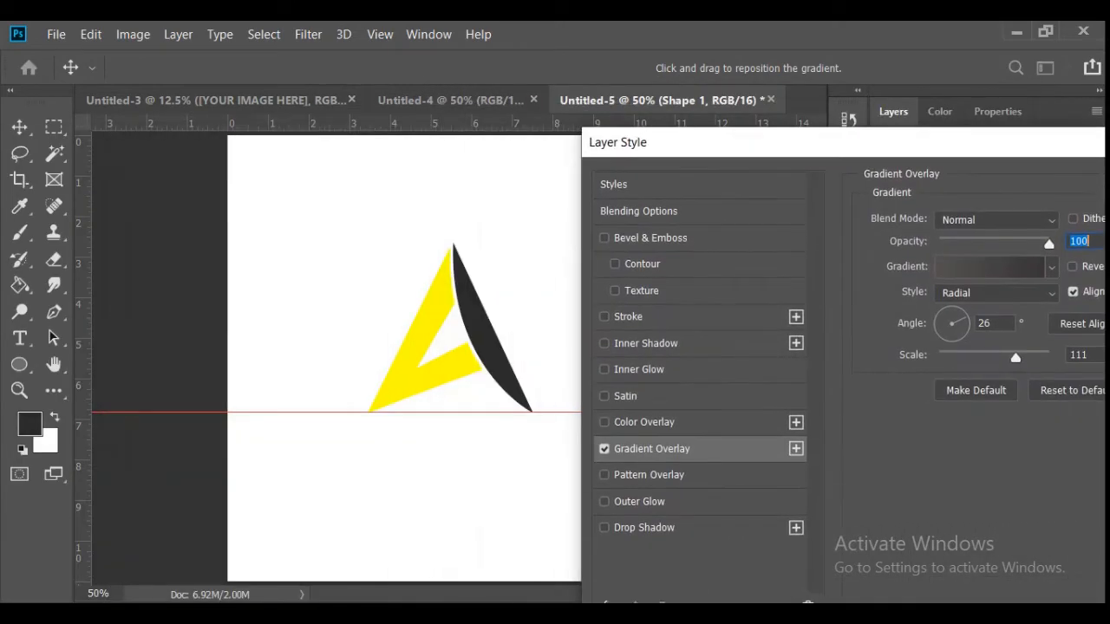
{"action": "left_click", "coordinate": [1049, 267]}
{"action": "left_click", "coordinate": [904, 309]}
{"action": "left_click", "coordinate": [942, 340]}
{"action": "left_click_drag", "start_coordinate": [941, 151], "coordinate": [549, 138]}
{"action": "left_click", "coordinate": [867, 206]}
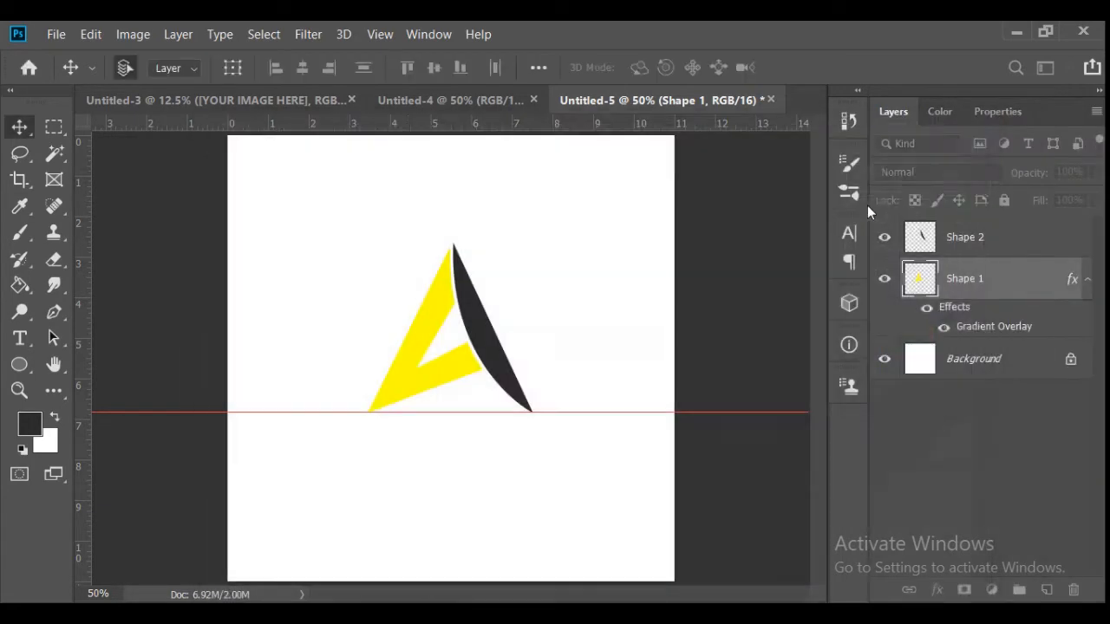
Step: Add a Gradient Overlay to the yellow Shape 1 layer and set the gradient's starting color stop to yellow ffe400
{"action": "left_click", "coordinate": [935, 581]}
{"action": "left_click", "coordinate": [982, 531]}
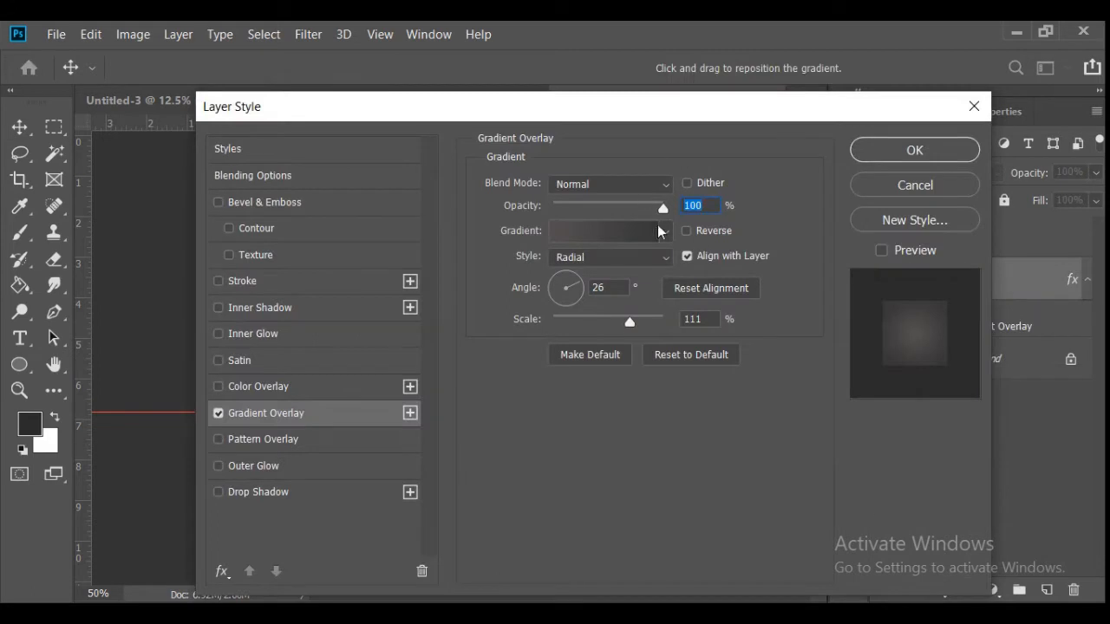
{"action": "left_click", "coordinate": [665, 231]}
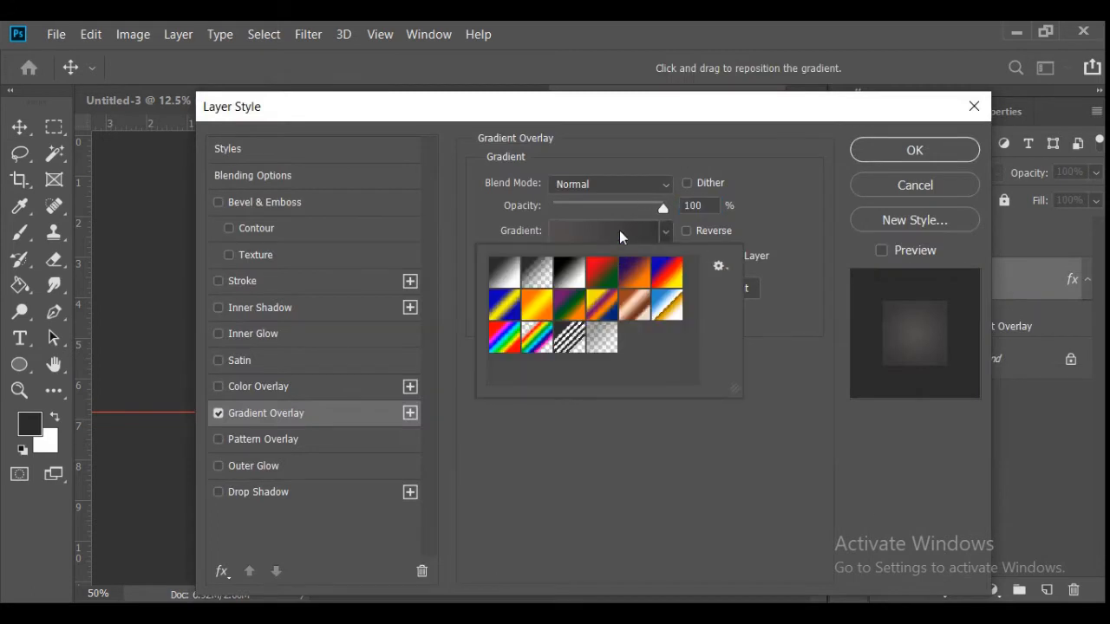
{"action": "left_click", "coordinate": [619, 230]}
{"action": "double_click", "coordinate": [654, 446]}
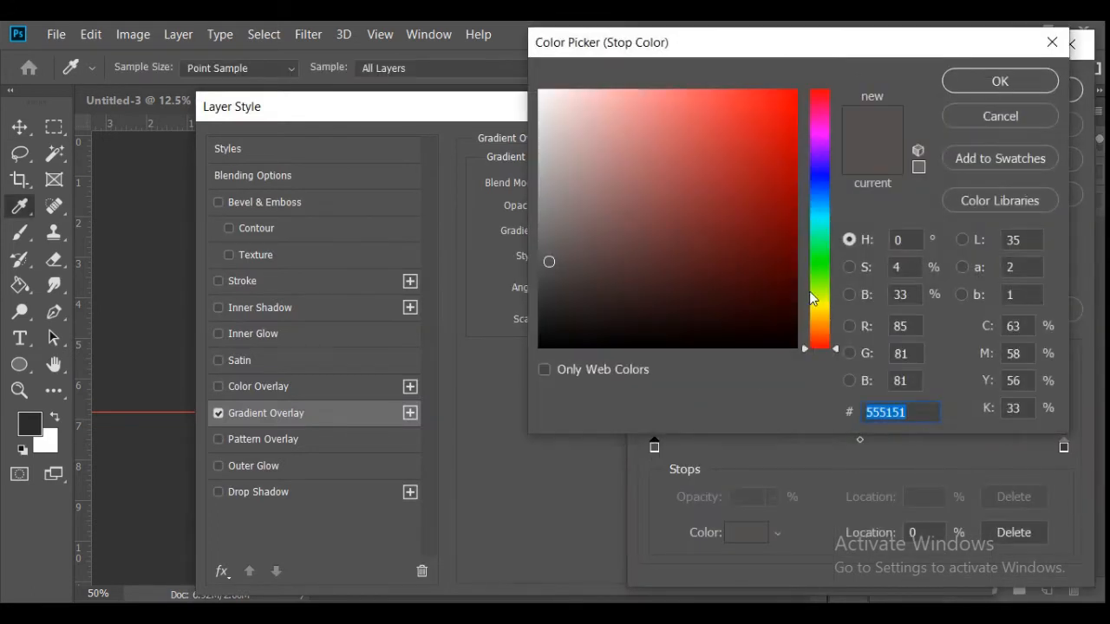
{"action": "left_click", "coordinate": [808, 309]}
{"action": "left_click_drag", "start_coordinate": [787, 156], "coordinate": [809, 81]}
{"action": "left_click", "coordinate": [998, 82]}
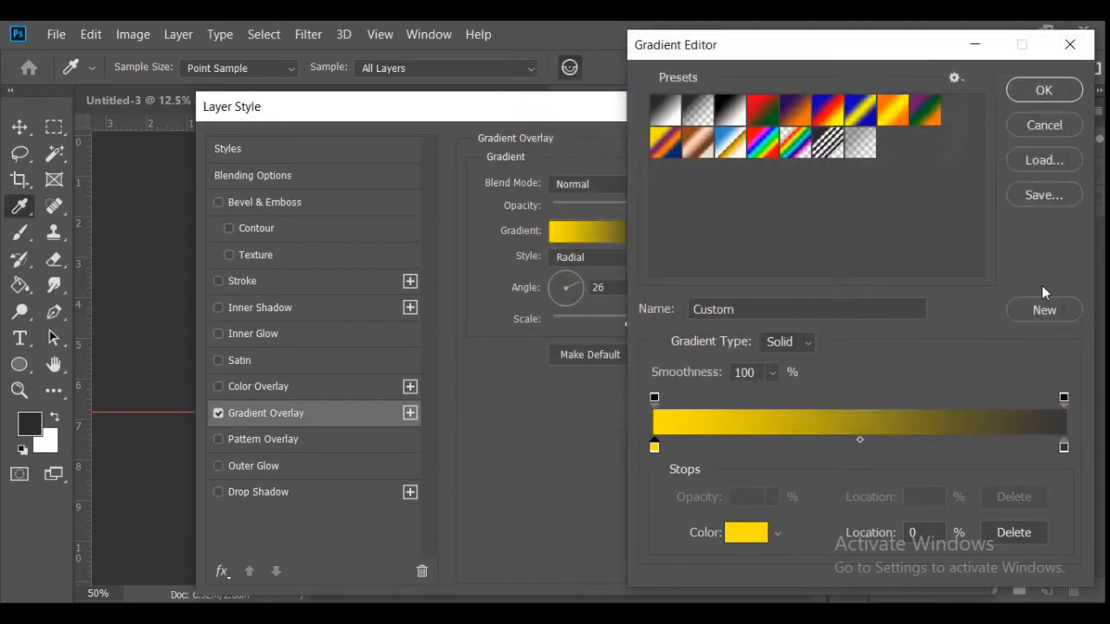
Step: Set the end color stop of the Shape 1 gradient to amber ffcc00 and accept the gradient
{"action": "double_click", "coordinate": [1065, 447]}
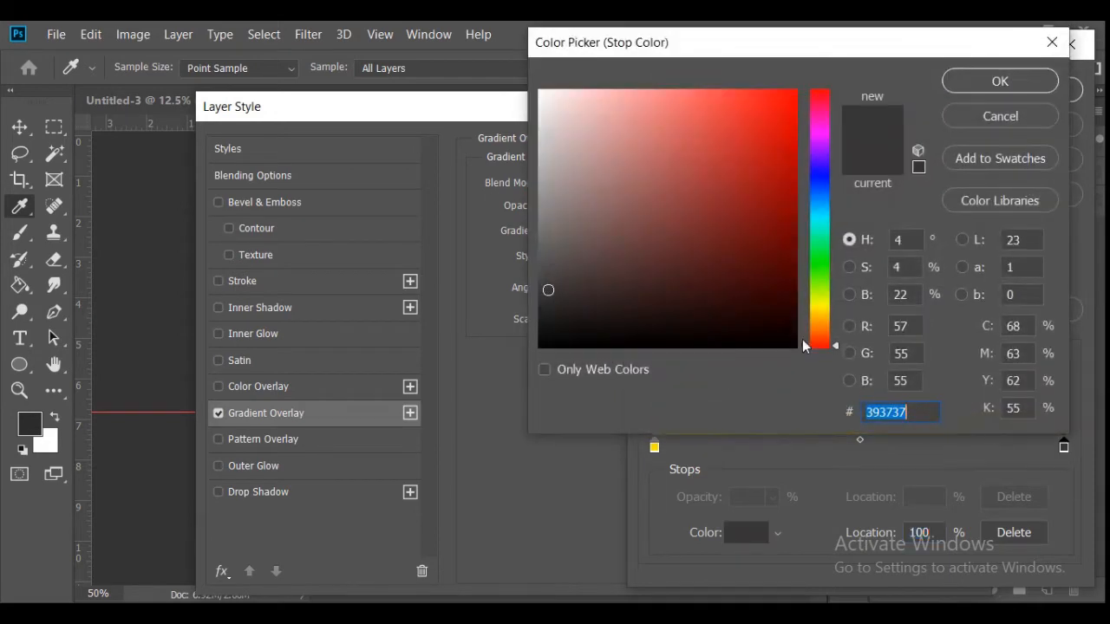
{"action": "left_click_drag", "start_coordinate": [803, 343], "coordinate": [804, 312]}
{"action": "left_click", "coordinate": [804, 321]}
{"action": "left_click_drag", "start_coordinate": [793, 174], "coordinate": [797, 89]}
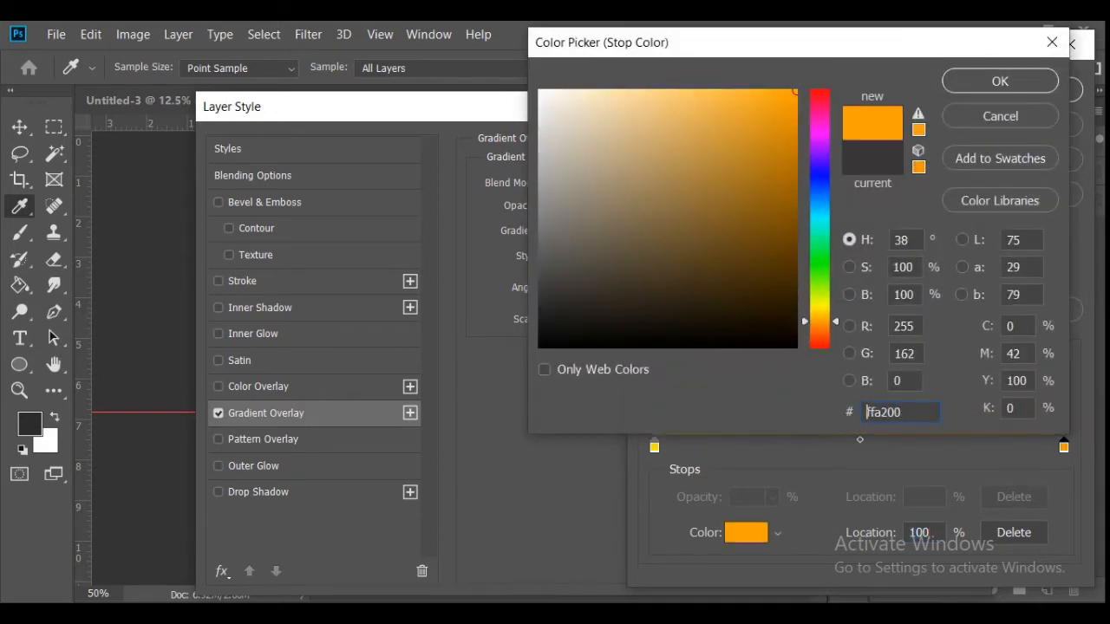
{"action": "left_click_drag", "start_coordinate": [808, 321], "coordinate": [808, 314]}
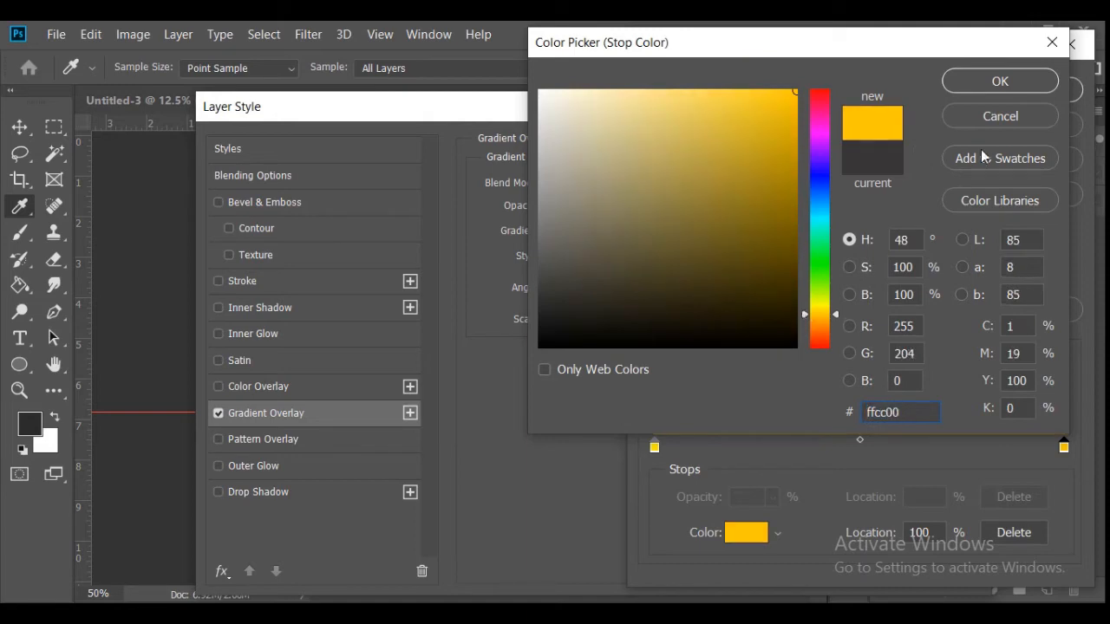
{"action": "left_click", "coordinate": [998, 81]}
{"action": "left_click", "coordinate": [1041, 88]}
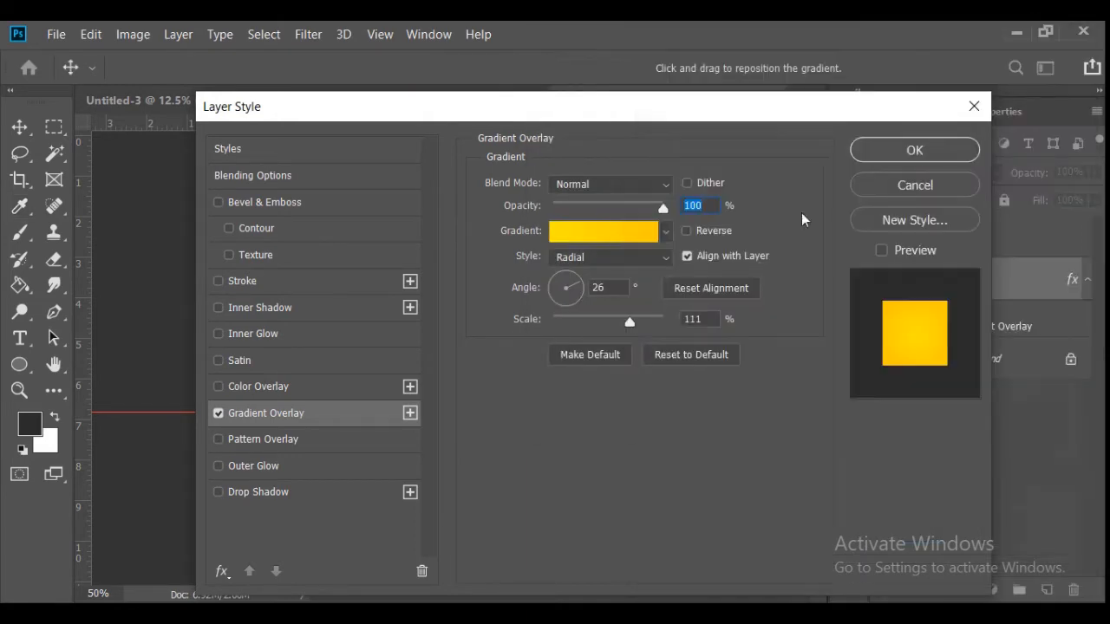
Step: Switch the Shape 1 gradient overlay to the Linear style at a 46° angle
{"action": "left_click", "coordinate": [574, 277]}
{"action": "left_click", "coordinate": [596, 261]}
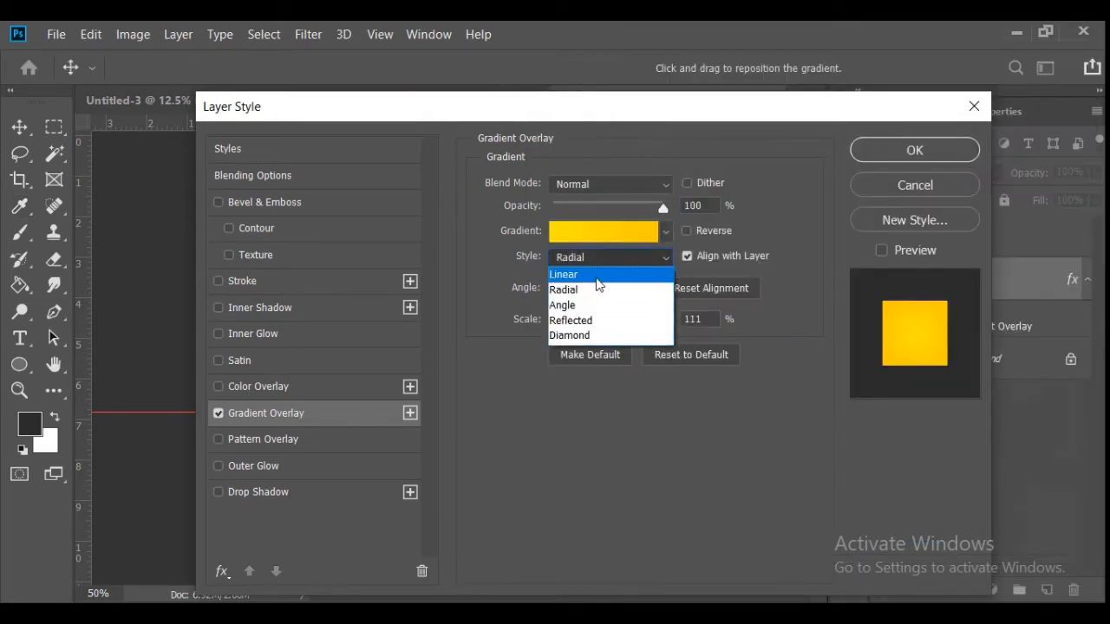
{"action": "left_click", "coordinate": [595, 276]}
Step: Recolor the Shape 1 gradient from fffc00 at the start to ffc600 at the end, and apply the layer style
{"action": "left_click", "coordinate": [630, 235]}
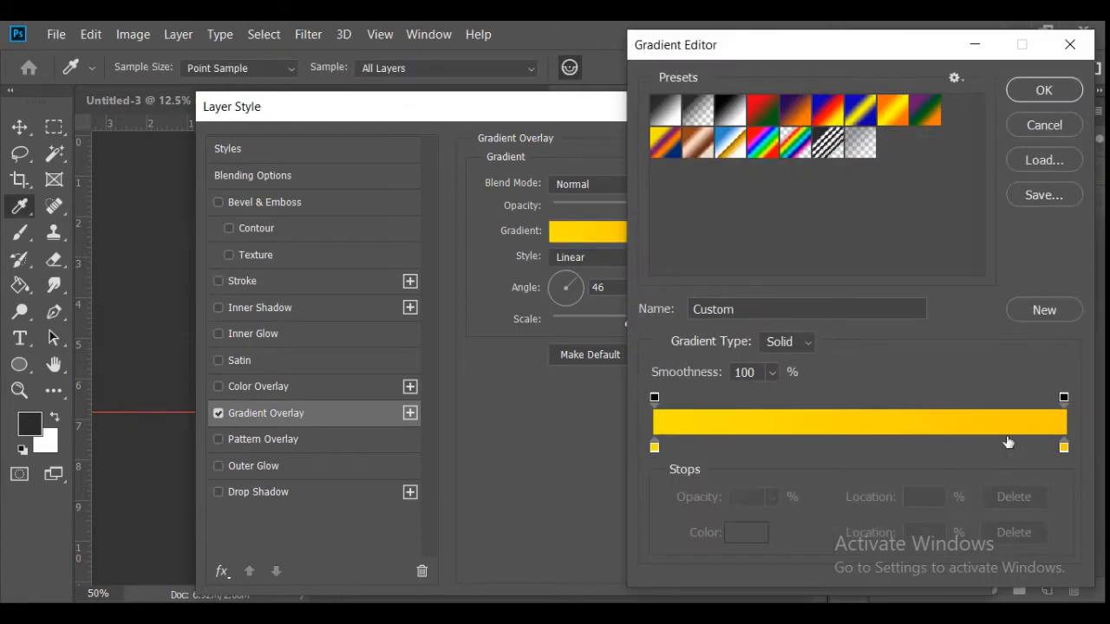
{"action": "double_click", "coordinate": [655, 447]}
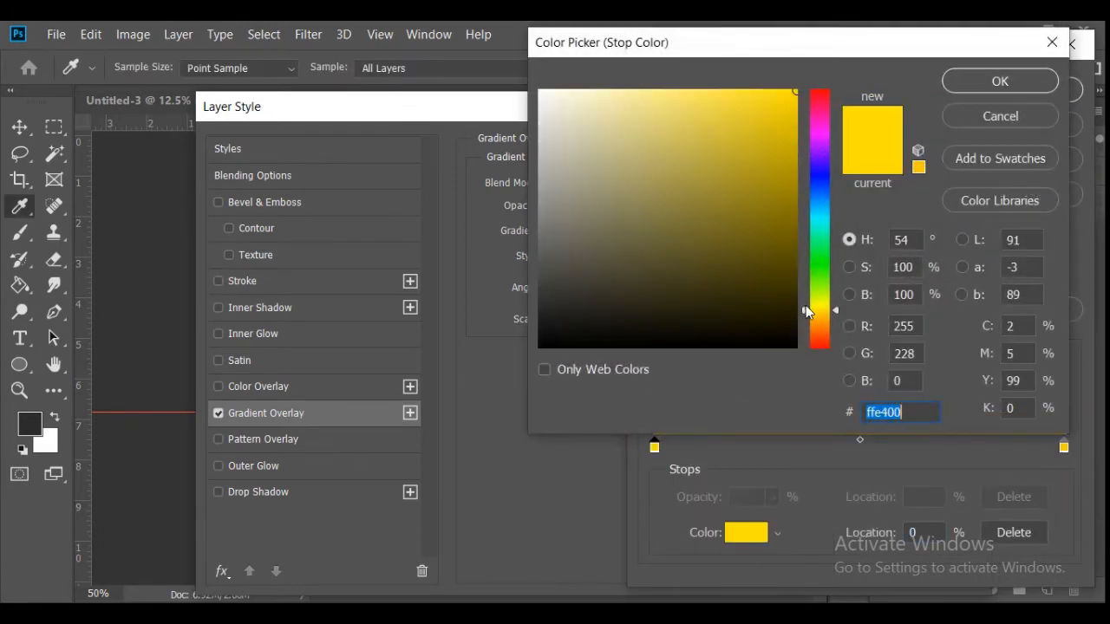
{"action": "left_click_drag", "start_coordinate": [806, 307], "coordinate": [805, 304]}
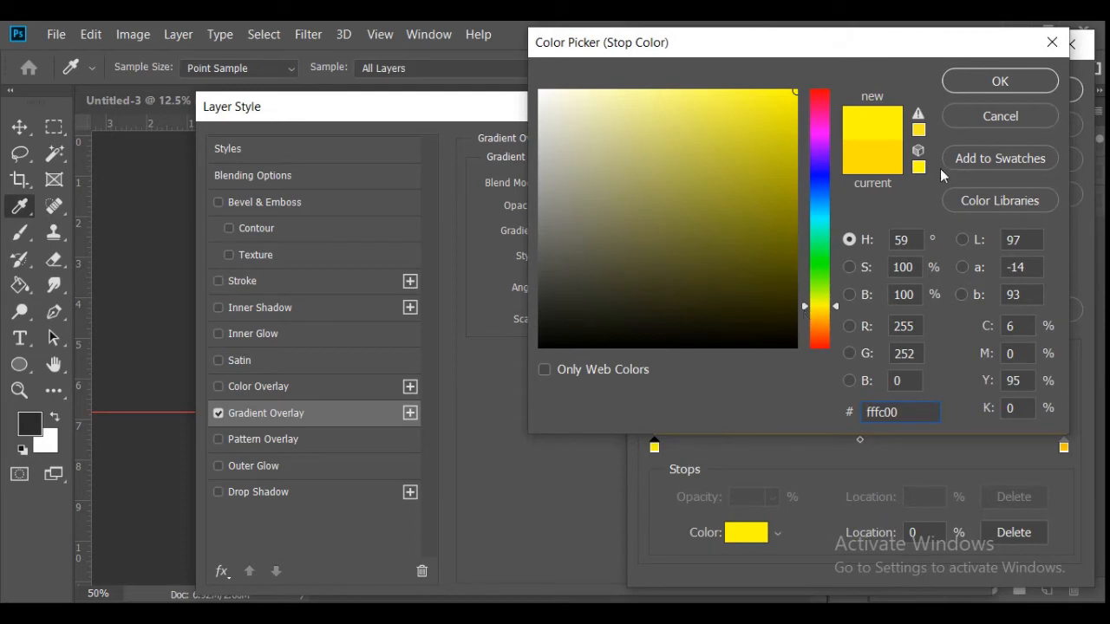
{"action": "left_click", "coordinate": [1000, 80]}
{"action": "double_click", "coordinate": [1064, 447]}
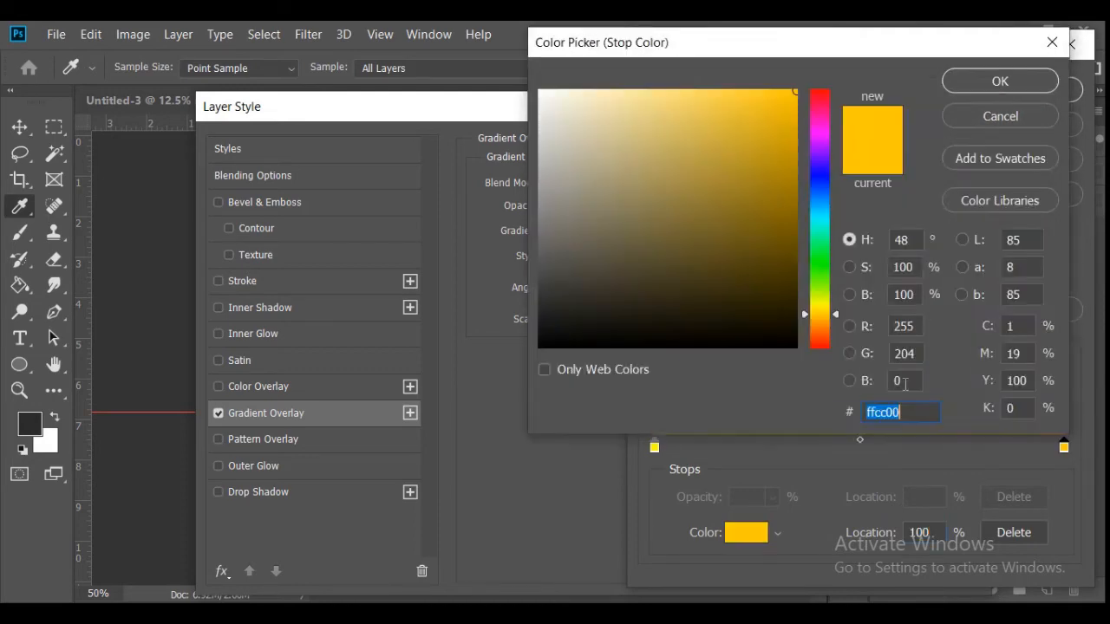
{"action": "left_click_drag", "start_coordinate": [805, 314], "coordinate": [806, 315]}
{"action": "left_click", "coordinate": [1000, 81]}
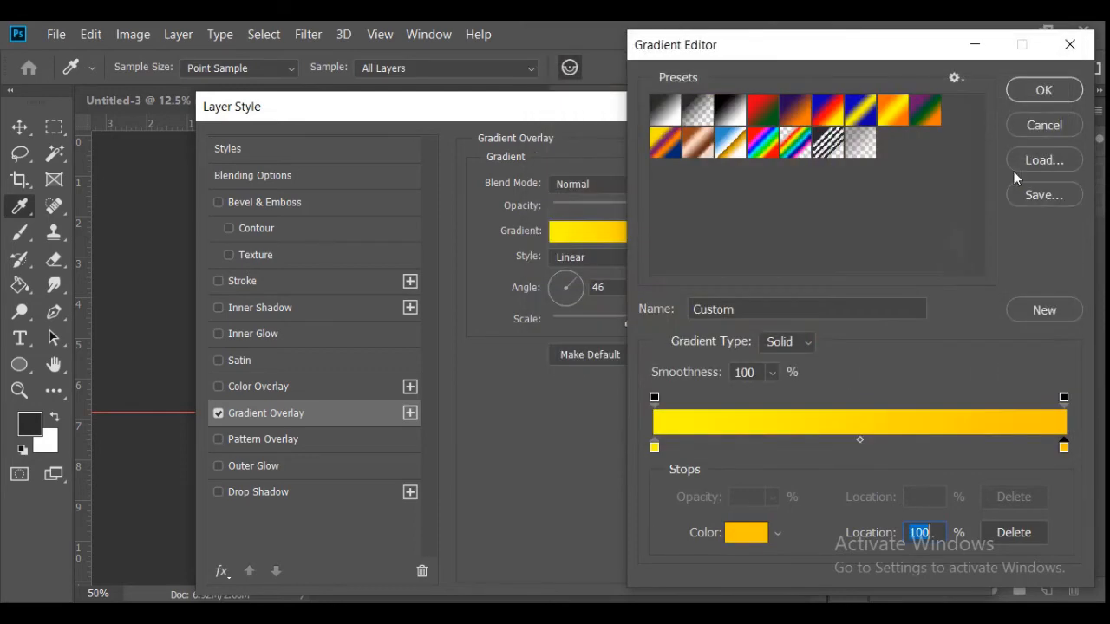
{"action": "left_click", "coordinate": [1045, 89]}
{"action": "left_click", "coordinate": [892, 149]}
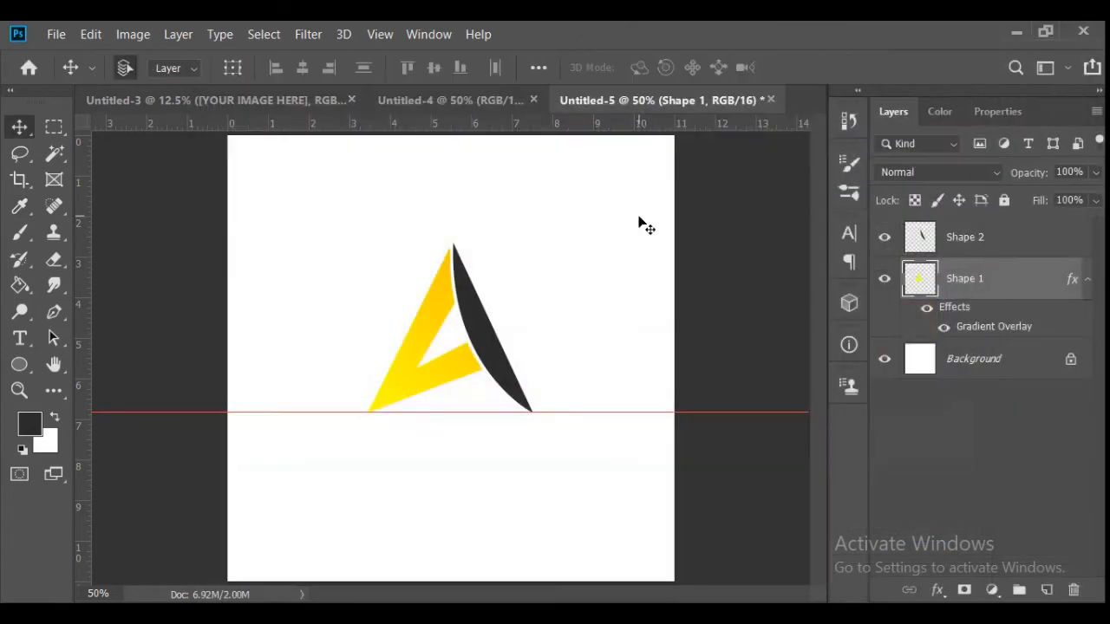
Step: Increase the scale of the Shape 1 gradient overlay to 138%
{"action": "double_click", "coordinate": [919, 330]}
{"action": "left_click_drag", "start_coordinate": [632, 319], "coordinate": [653, 317]}
{"action": "left_click", "coordinate": [881, 149]}
Step: Add a Gradient Overlay to the dark blade on the Shape 2 layer and set the starting color stop to purple 880894
{"action": "left_click", "coordinate": [960, 241]}
{"action": "left_click", "coordinate": [936, 590]}
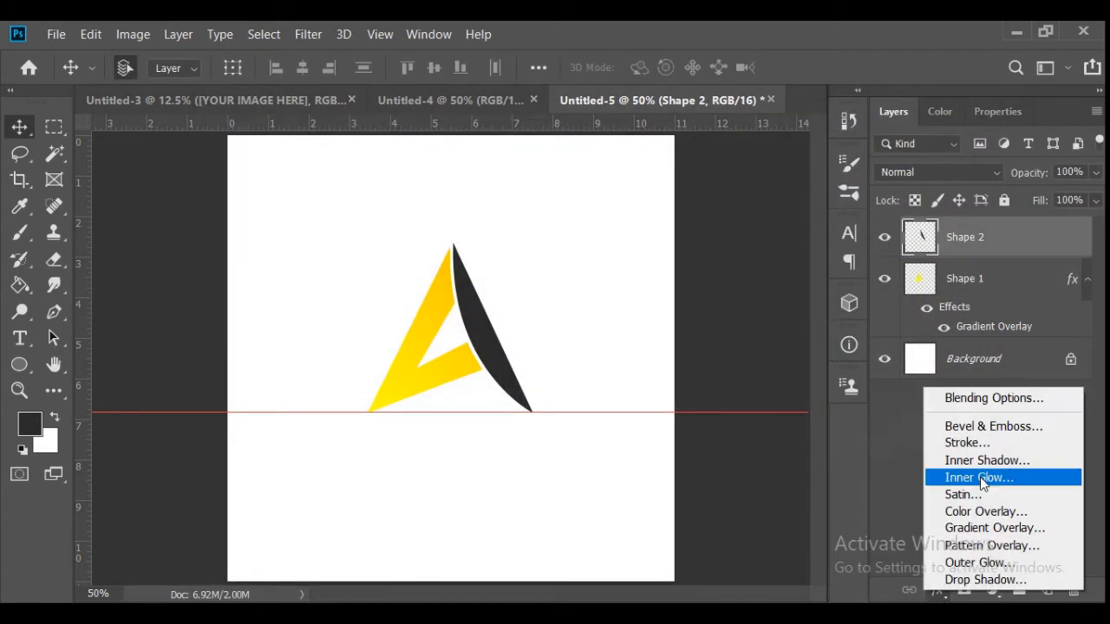
{"action": "left_click", "coordinate": [993, 521]}
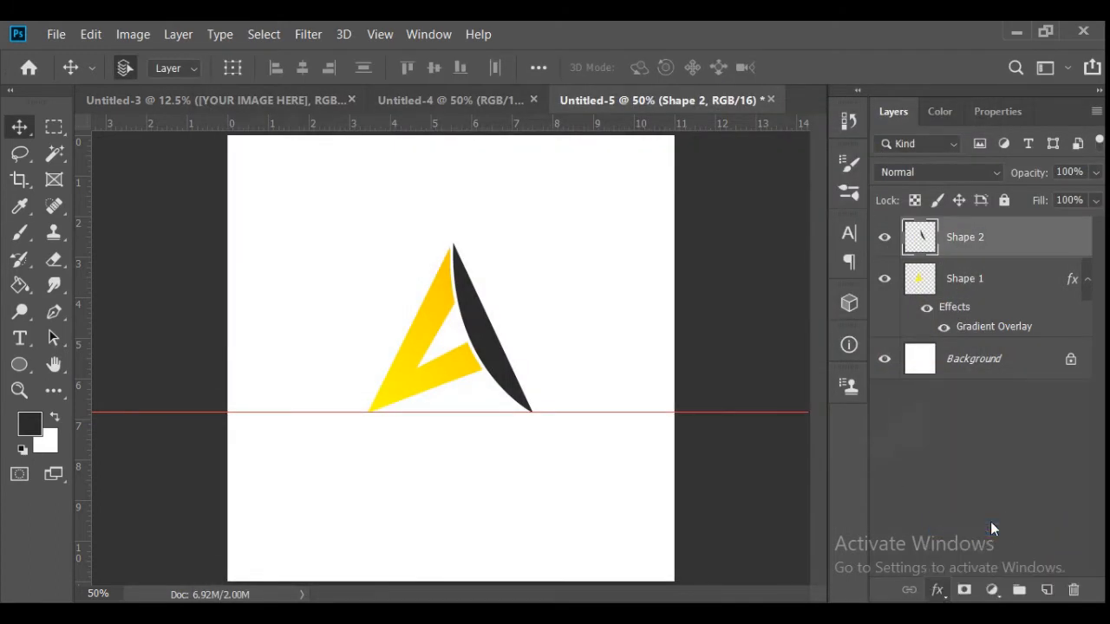
{"action": "double_click", "coordinate": [964, 334]}
{"action": "left_click", "coordinate": [599, 231]}
{"action": "double_click", "coordinate": [655, 446]}
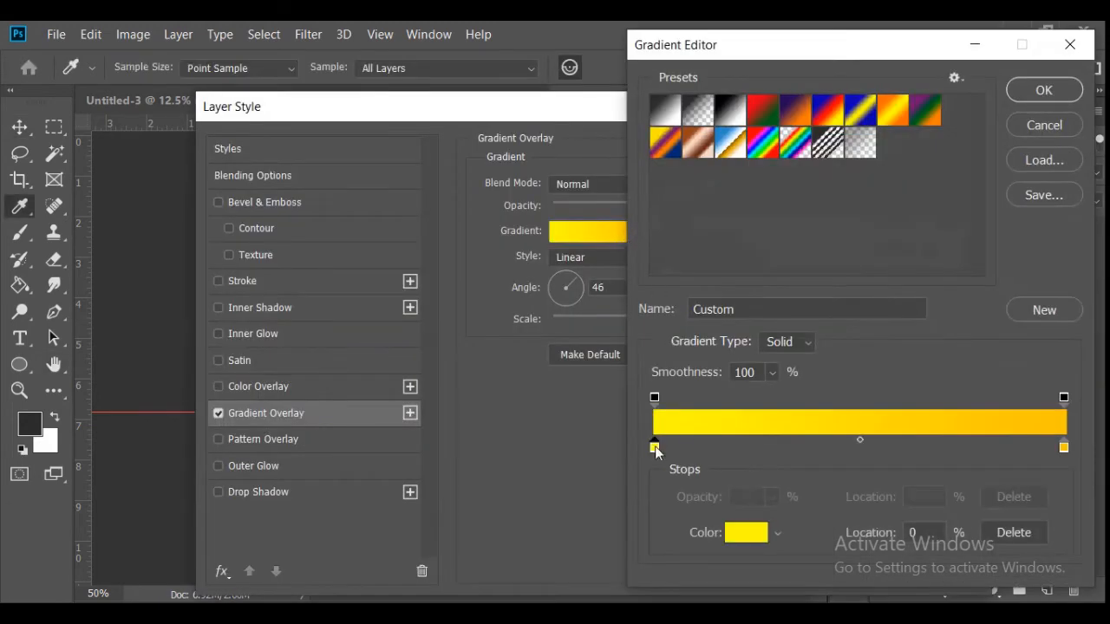
{"action": "left_click_drag", "start_coordinate": [802, 307], "coordinate": [802, 154]}
{"action": "mouse_move", "coordinate": [787, 159]}
{"action": "left_mouse_down"}
{"action": "mouse_move", "coordinate": [794, 178]}
{"action": "mouse_move", "coordinate": [804, 131]}
{"action": "mouse_move", "coordinate": [788, 119]}
{"action": "mouse_move", "coordinate": [805, 142]}
{"action": "mouse_move", "coordinate": [806, 128]}
{"action": "left_mouse_up"}
{"action": "left_click_drag", "start_coordinate": [788, 90], "coordinate": [761, 90]}
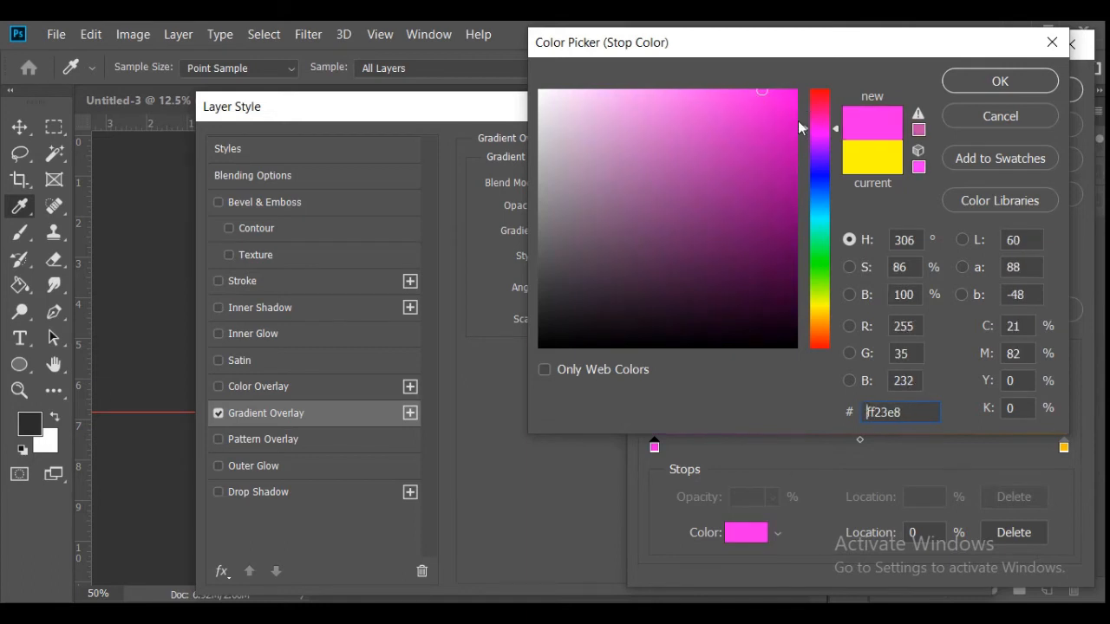
{"action": "left_click_drag", "start_coordinate": [804, 127], "coordinate": [783, 198]}
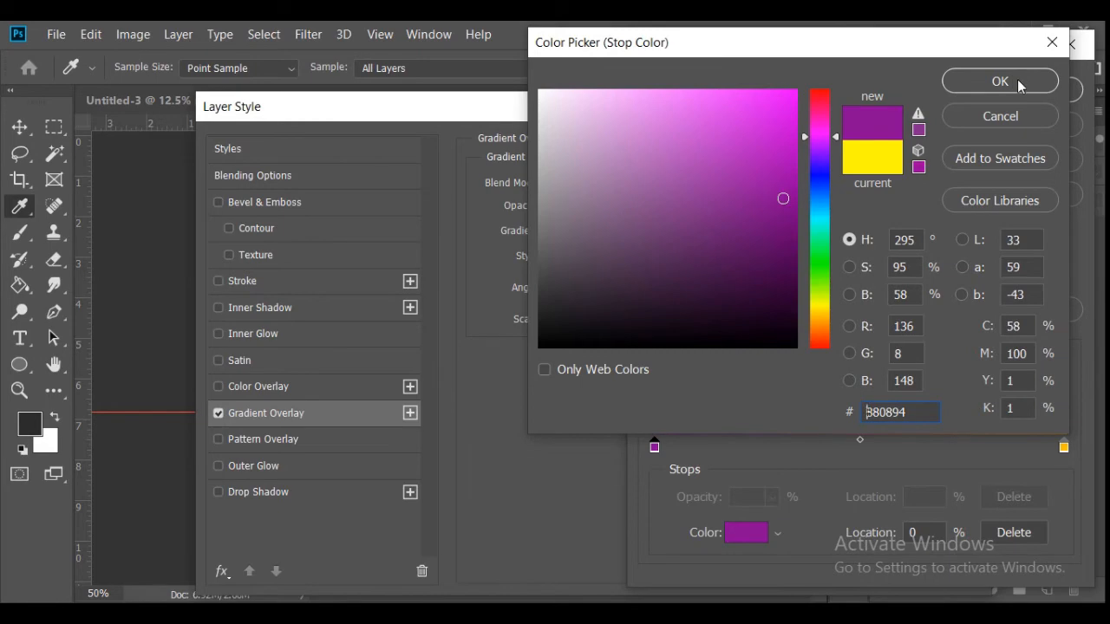
{"action": "left_click", "coordinate": [1020, 84]}
Step: Set the end color stop of the Shape 2 gradient to bright violet and apply the layer style
{"action": "double_click", "coordinate": [1064, 446]}
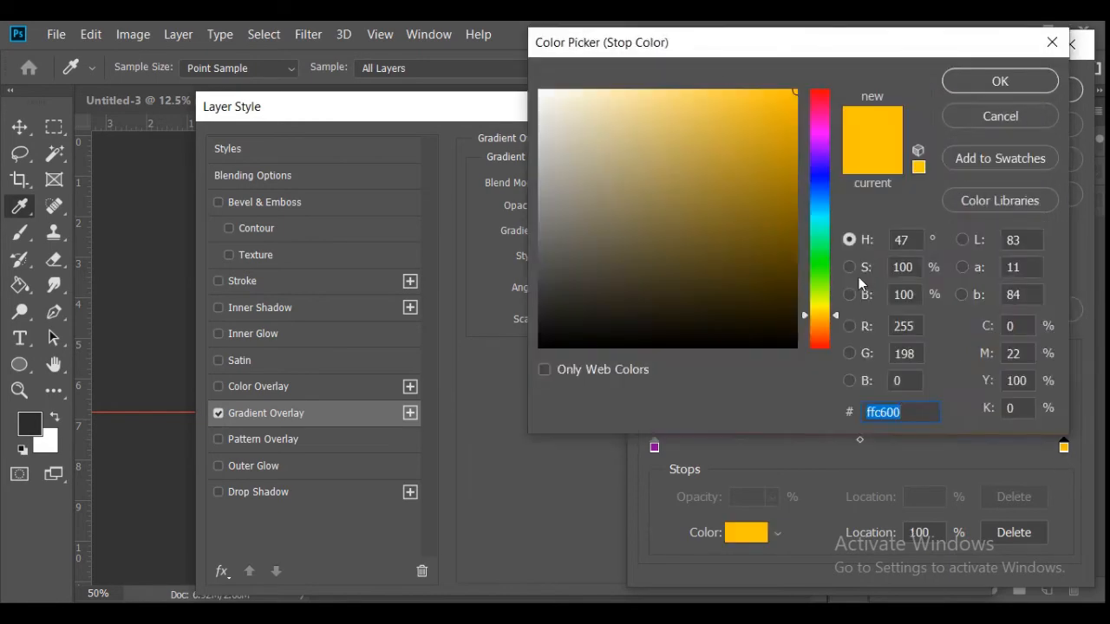
{"action": "left_click", "coordinate": [804, 150]}
{"action": "left_click", "coordinate": [983, 90]}
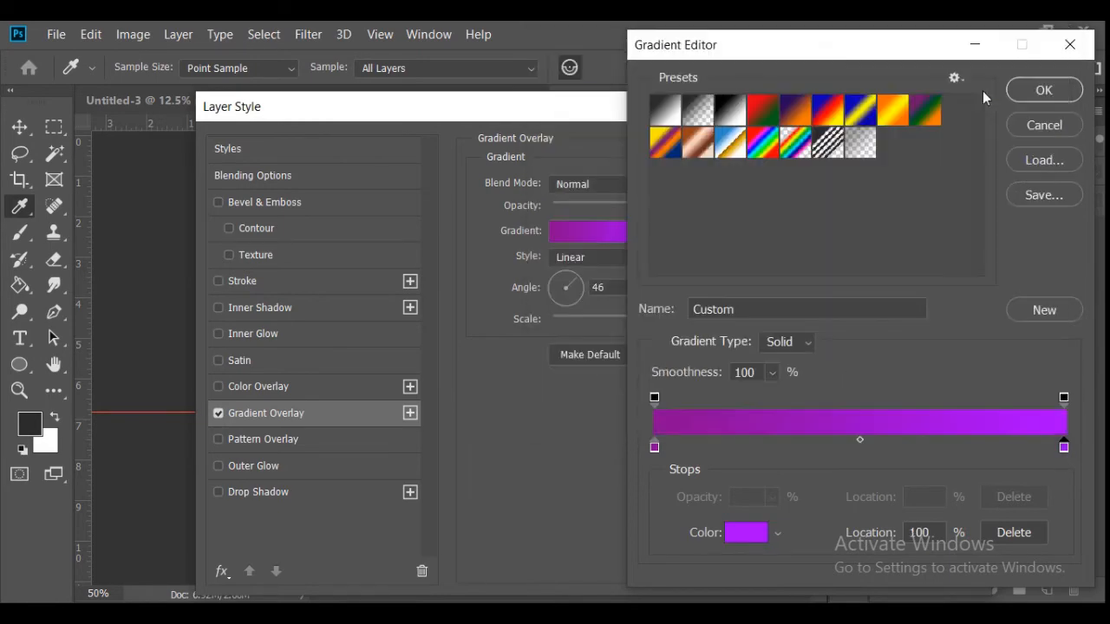
{"action": "left_click", "coordinate": [1072, 93]}
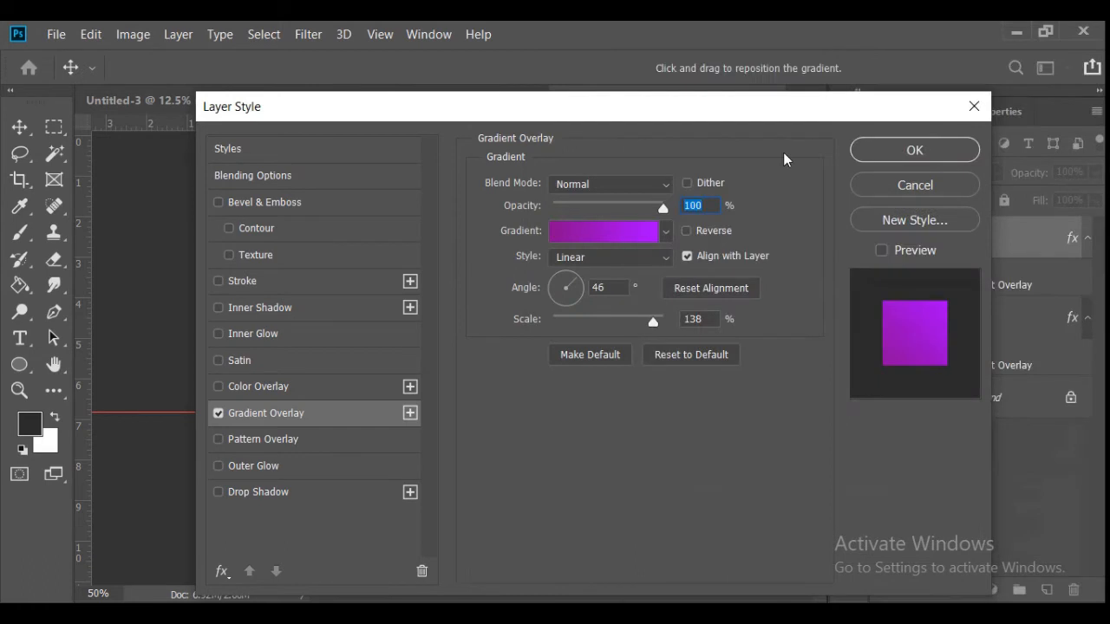
{"action": "left_click", "coordinate": [915, 150]}
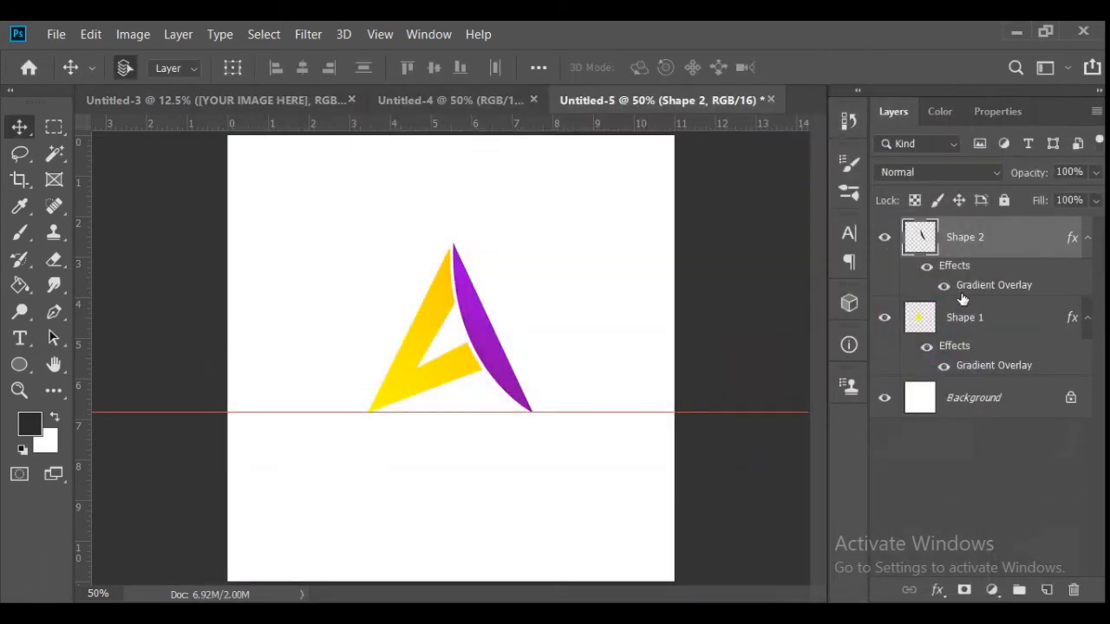
Step: Change the angle of the Shape 2 gradient overlay to -109°
{"action": "double_click", "coordinate": [931, 289]}
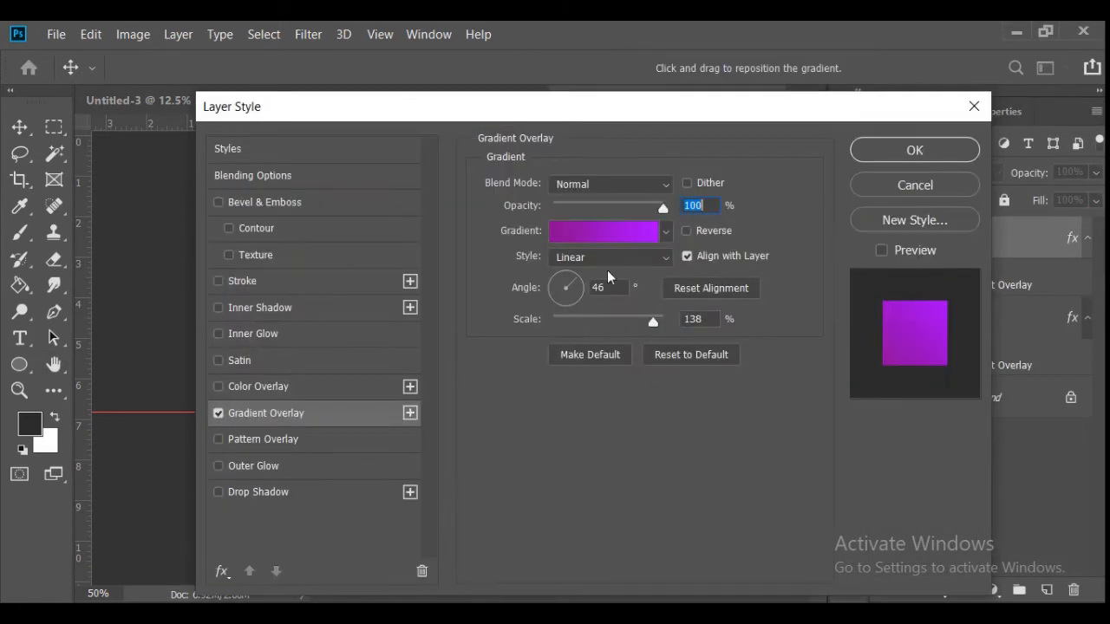
{"action": "mouse_move", "coordinate": [567, 325]}
{"action": "left_mouse_down"}
{"action": "mouse_move", "coordinate": [550, 311]}
{"action": "mouse_move", "coordinate": [559, 307]}
{"action": "left_mouse_up"}
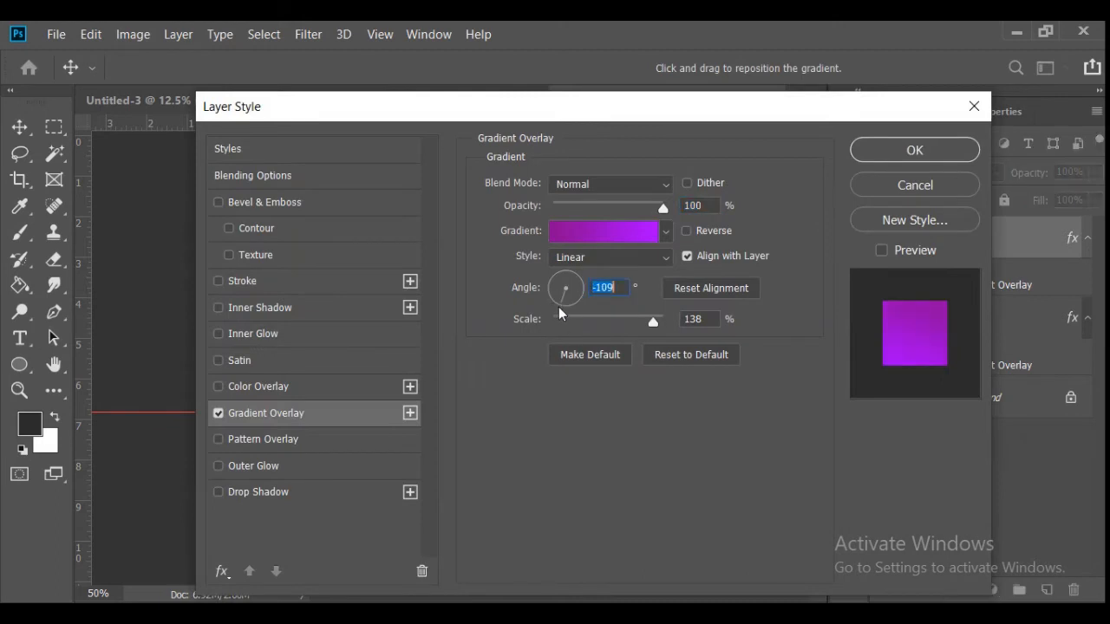
{"action": "left_click", "coordinate": [899, 153]}
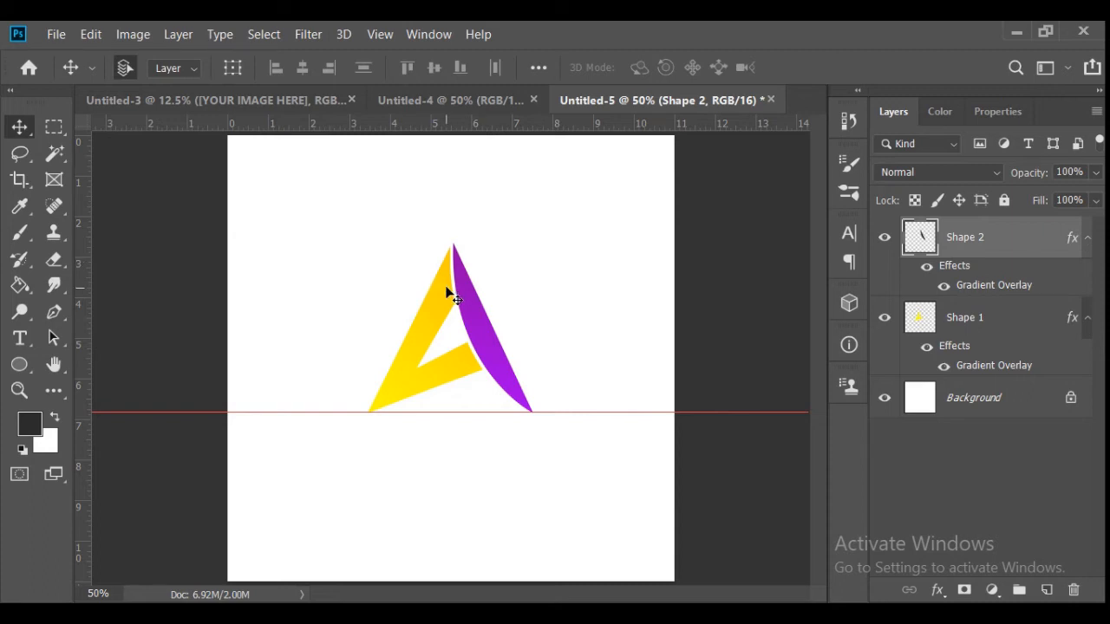
Step: Select both the Shape 1 and Shape 2 layers and rasterize their layer styles
{"action": "left_click", "coordinate": [938, 488]}
{"action": "left_click", "coordinate": [961, 321]}
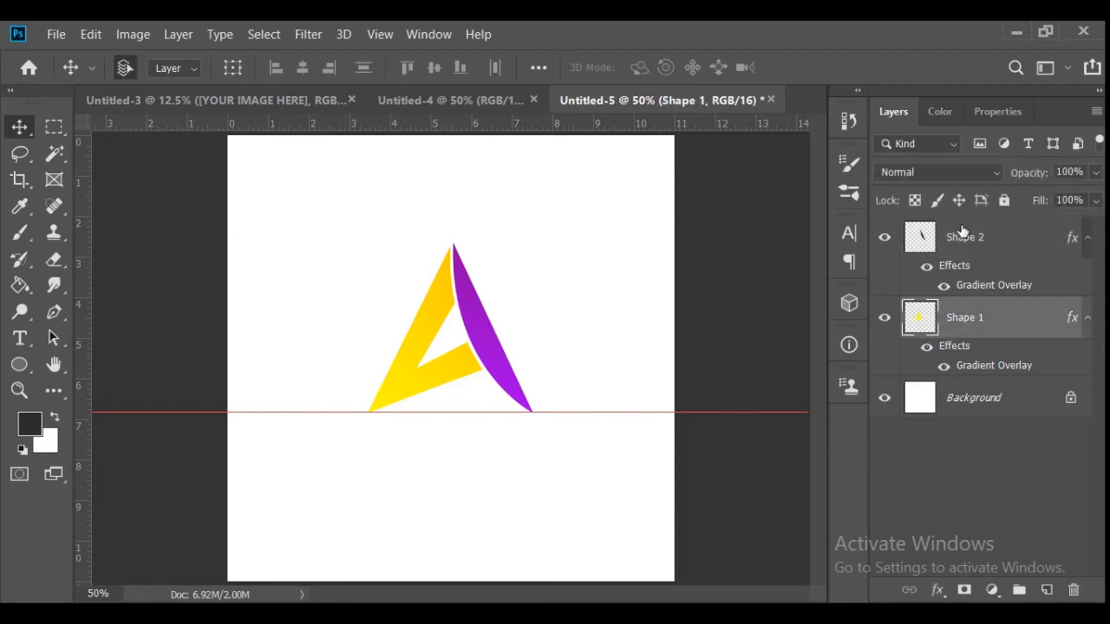
{"action": "left_click", "coordinate": [961, 239], "text": "shift"}
{"action": "right_click", "coordinate": [961, 238]}
{"action": "left_click", "coordinate": [799, 344]}
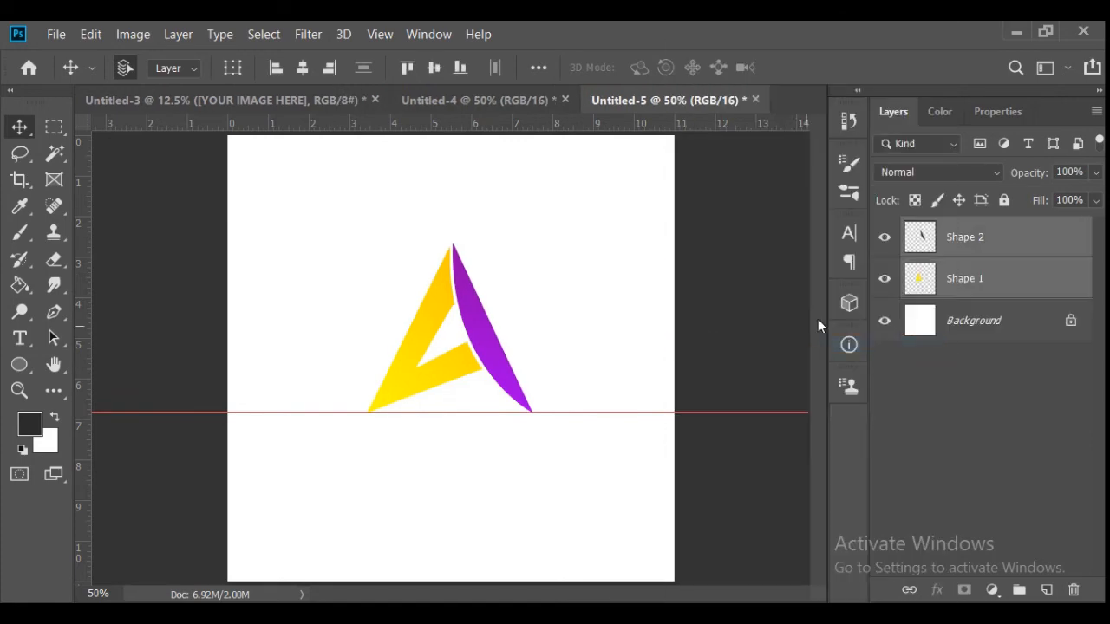
Step: Convert the Shape 1 and Shape 2 layers into one smart object and rasterize the combined layer
{"action": "right_click", "coordinate": [995, 237]}
{"action": "left_click", "coordinate": [858, 295]}
{"action": "right_click", "coordinate": [979, 243]}
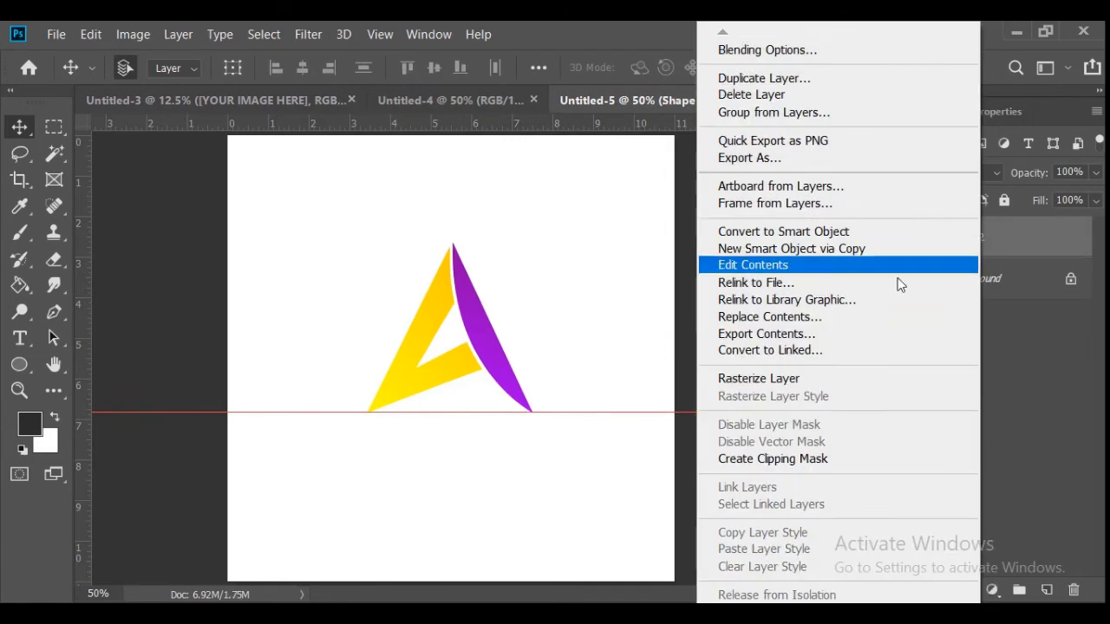
{"action": "left_click", "coordinate": [804, 379]}
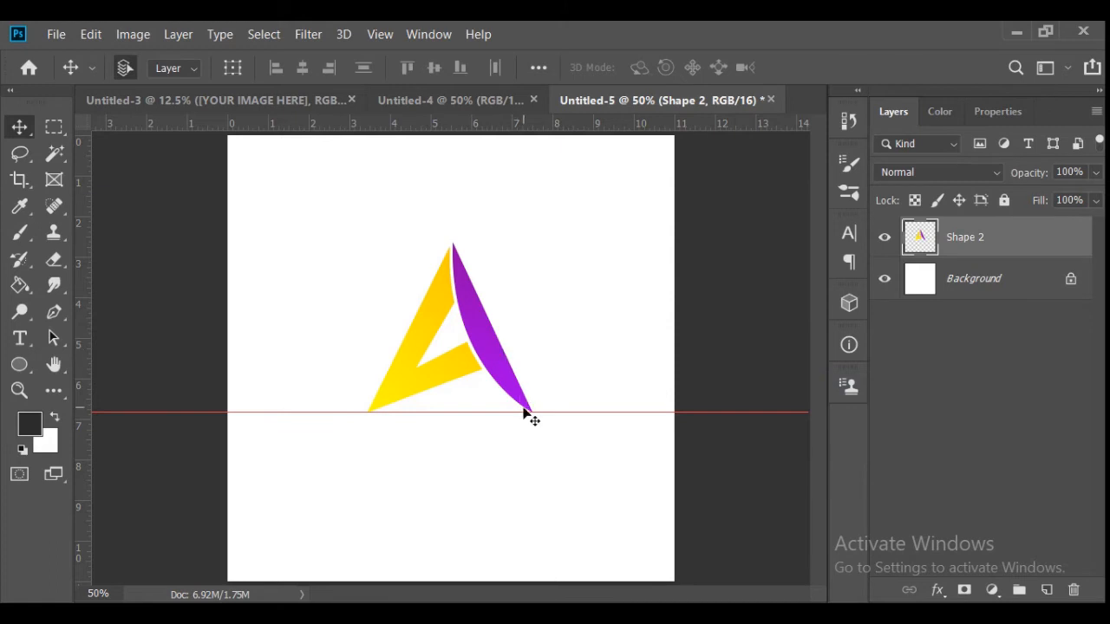
Step: Remove the horizontal guide from the canvas and enlarge the combined A logo proportionally
{"action": "left_click_drag", "start_coordinate": [526, 413], "coordinate": [527, 591]}
{"action": "key", "text": "ctrl+t"}
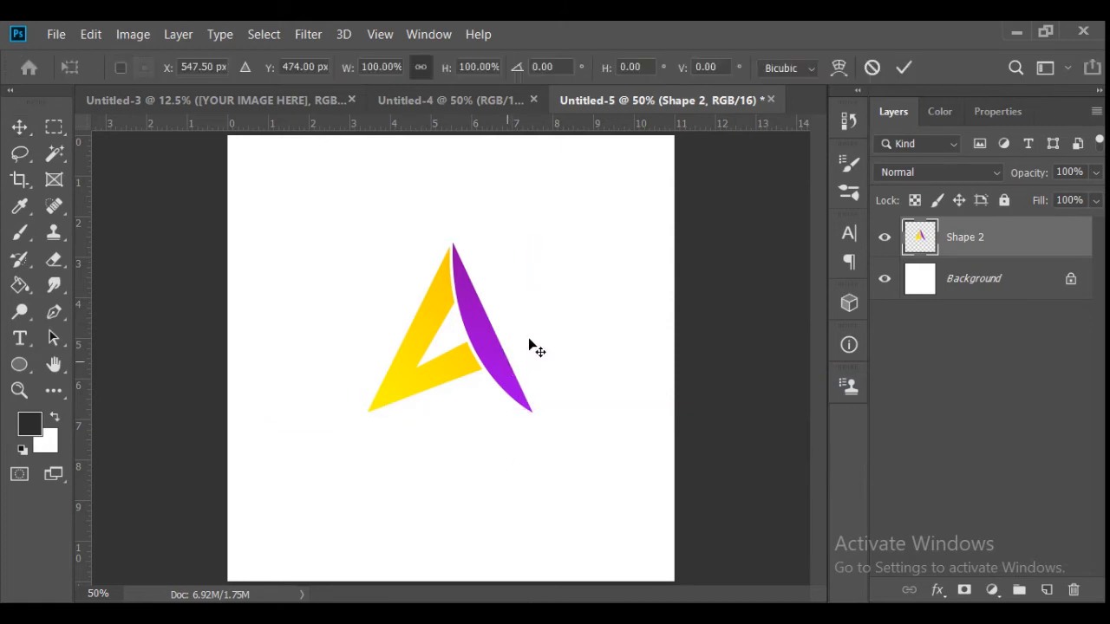
{"action": "left_click_drag", "start_coordinate": [549, 325], "coordinate": [610, 324]}
{"action": "left_click_drag", "start_coordinate": [541, 361], "coordinate": [495, 349]}
{"action": "left_click", "coordinate": [904, 69]}
Step: Unlock the Background layer and centre the A logo on it
{"action": "left_click", "coordinate": [1039, 285]}
{"action": "left_click", "coordinate": [1071, 279]}
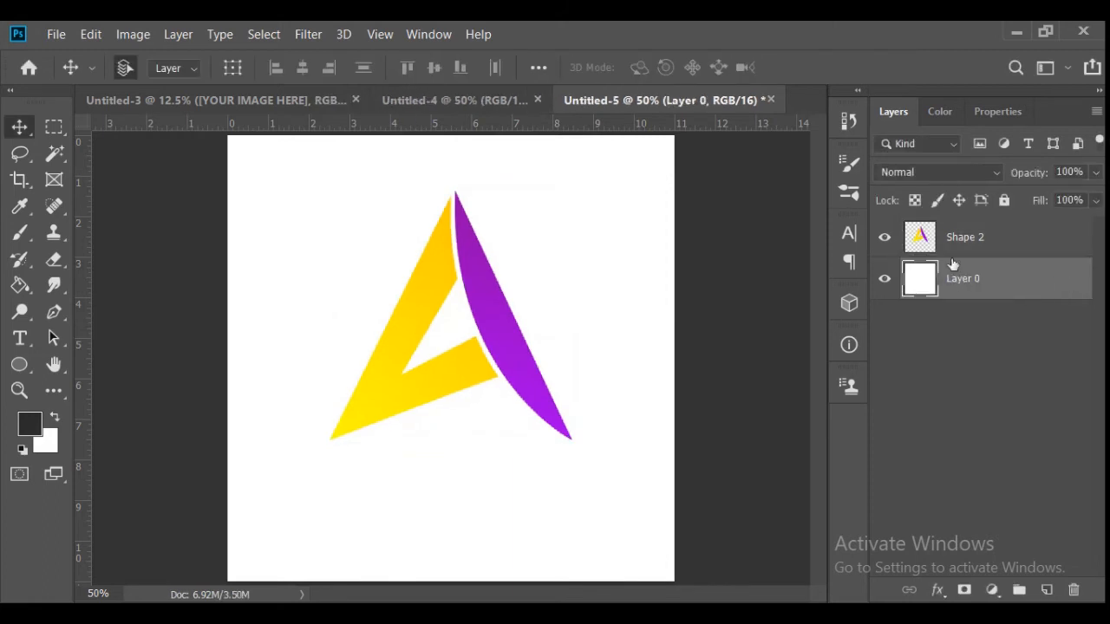
{"action": "left_click", "coordinate": [945, 251], "text": "ctrl"}
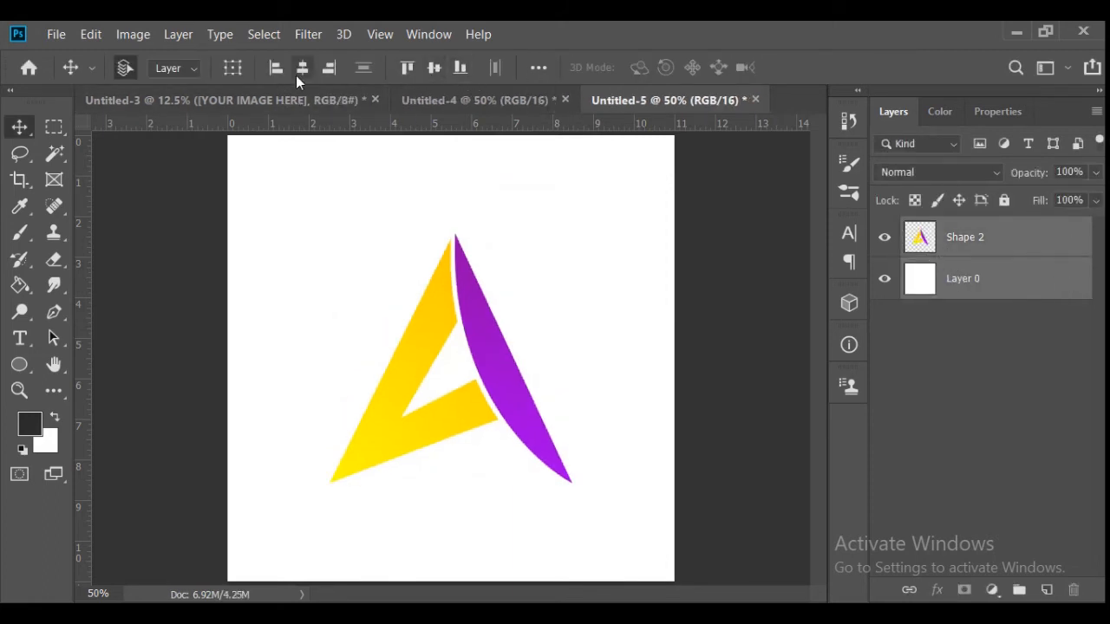
{"action": "left_click_drag", "start_coordinate": [483, 303], "coordinate": [474, 244]}
{"action": "key", "text": "ctrl+z"}
Step: Move the A logo alone toward the canvas's upper edge and scale it to about 82%
{"action": "left_click", "coordinate": [951, 250]}
{"action": "left_click_drag", "start_coordinate": [510, 385], "coordinate": [508, 320]}
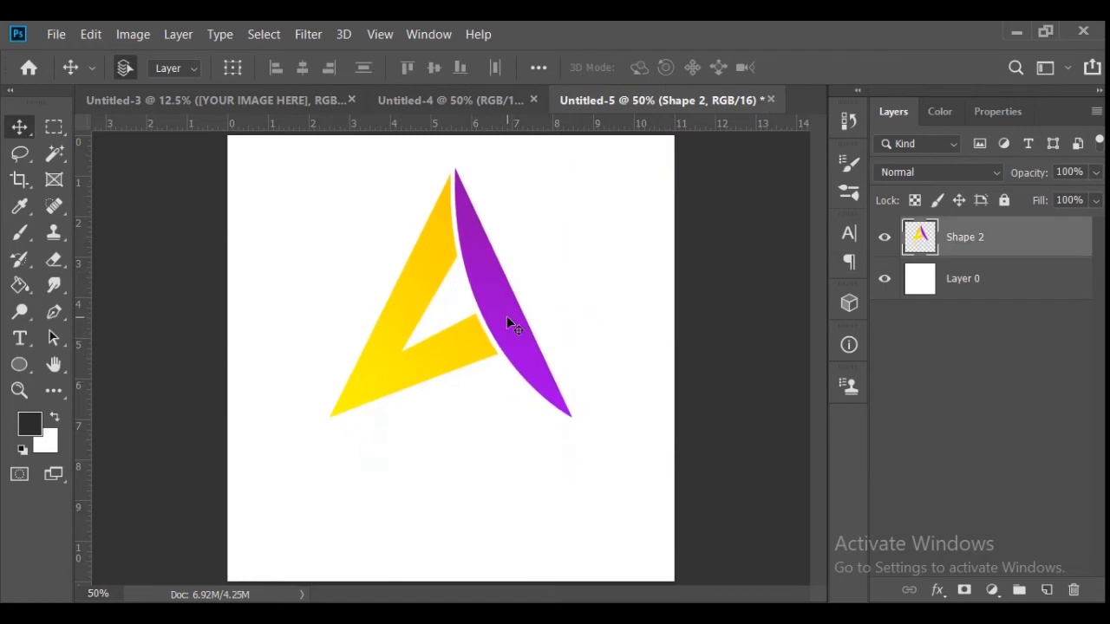
{"action": "key", "text": "ctrl+t"}
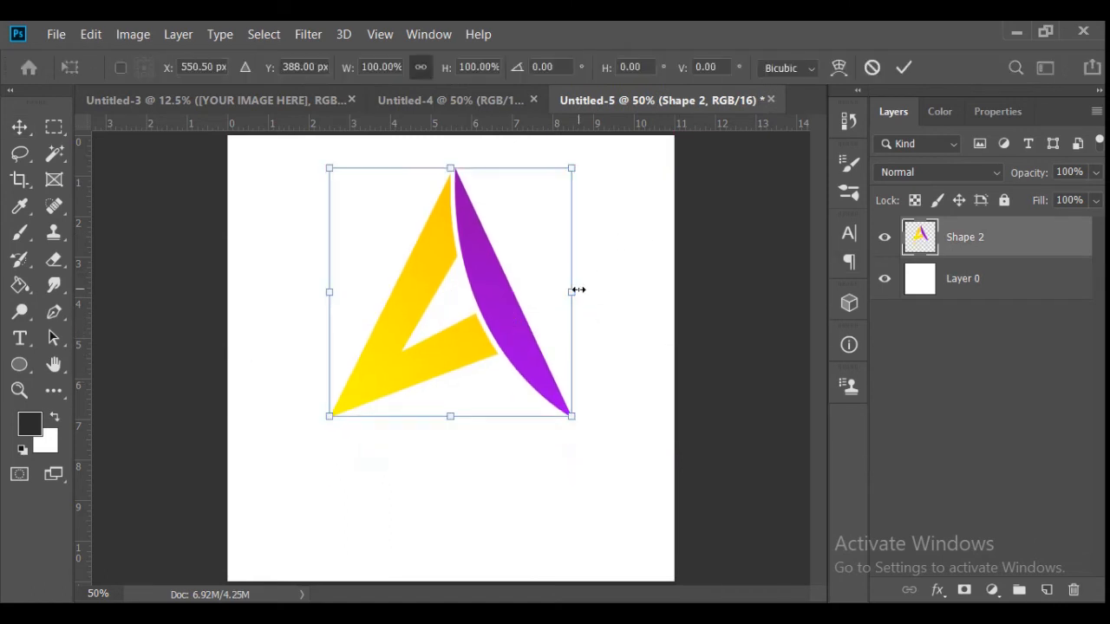
{"action": "left_click_drag", "start_coordinate": [578, 290], "coordinate": [508, 305]}
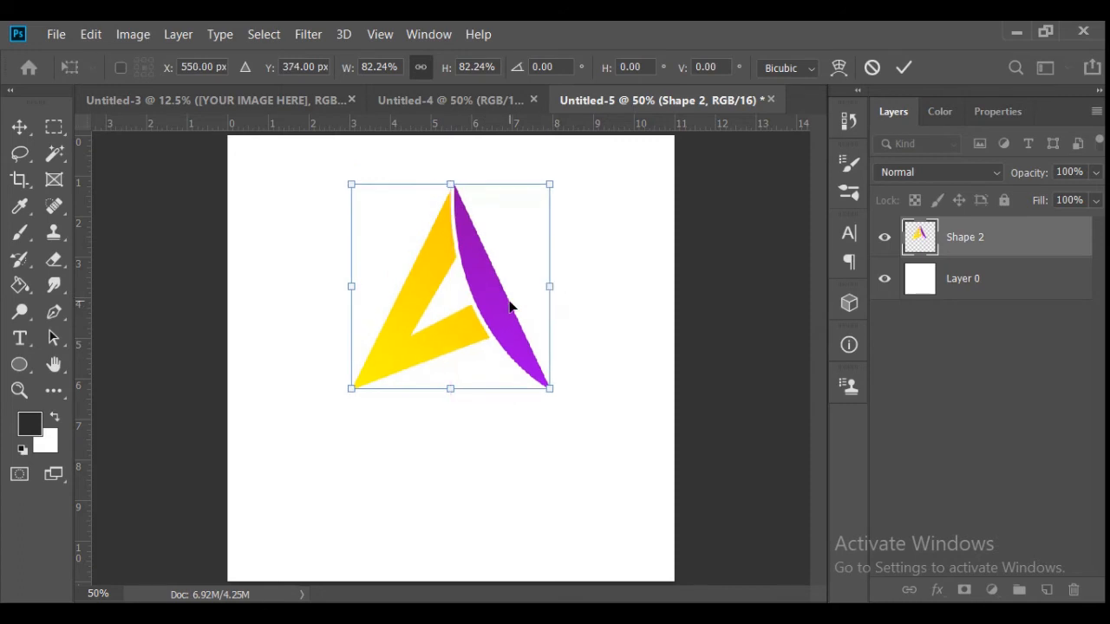
{"action": "left_click", "coordinate": [904, 67]}
Step: Try to align the logo with Layer 0 by vertical and horizontal centres, undoing each alignment
{"action": "left_click", "coordinate": [951, 280], "text": "shift"}
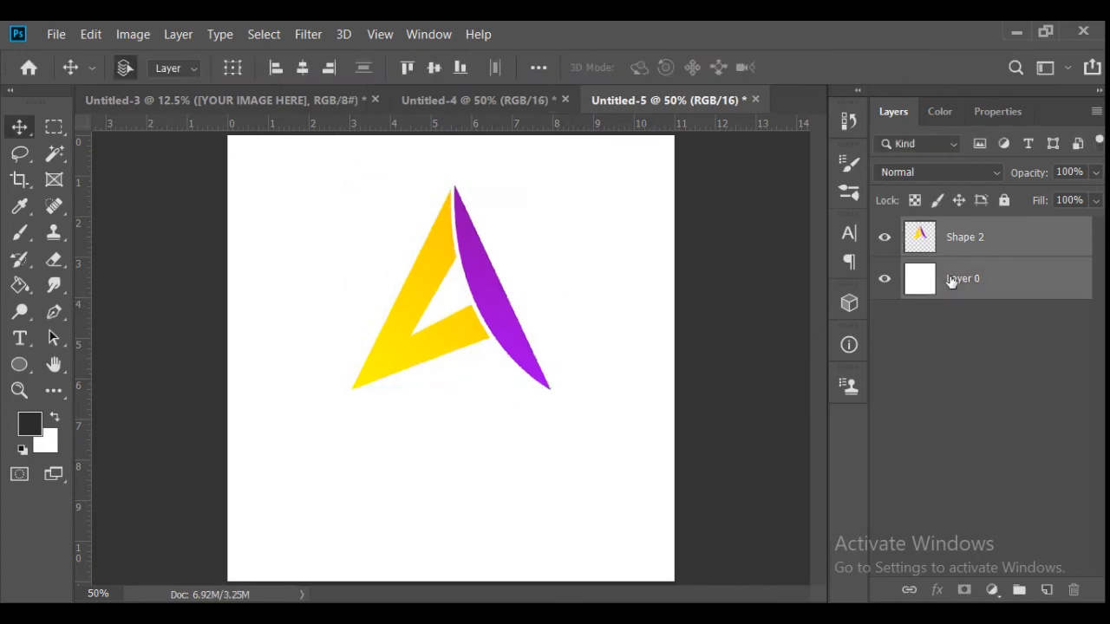
{"action": "left_click", "coordinate": [436, 68]}
{"action": "key", "text": "ctrl+z"}
{"action": "left_click", "coordinate": [305, 67]}
{"action": "key", "text": "ctrl+z"}
Step: Add a paragraph text box on a new layer below the logo and replace its placeholder with "BRAND NAME"
{"action": "left_click", "coordinate": [1019, 239]}
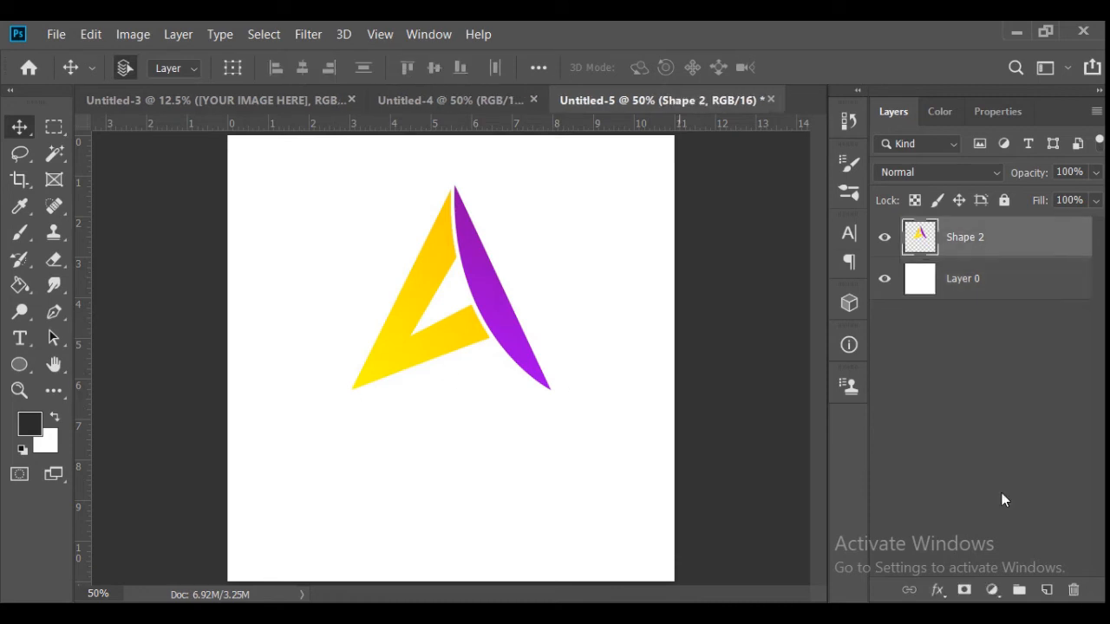
{"action": "left_click", "coordinate": [1047, 590]}
{"action": "left_click", "coordinate": [19, 338]}
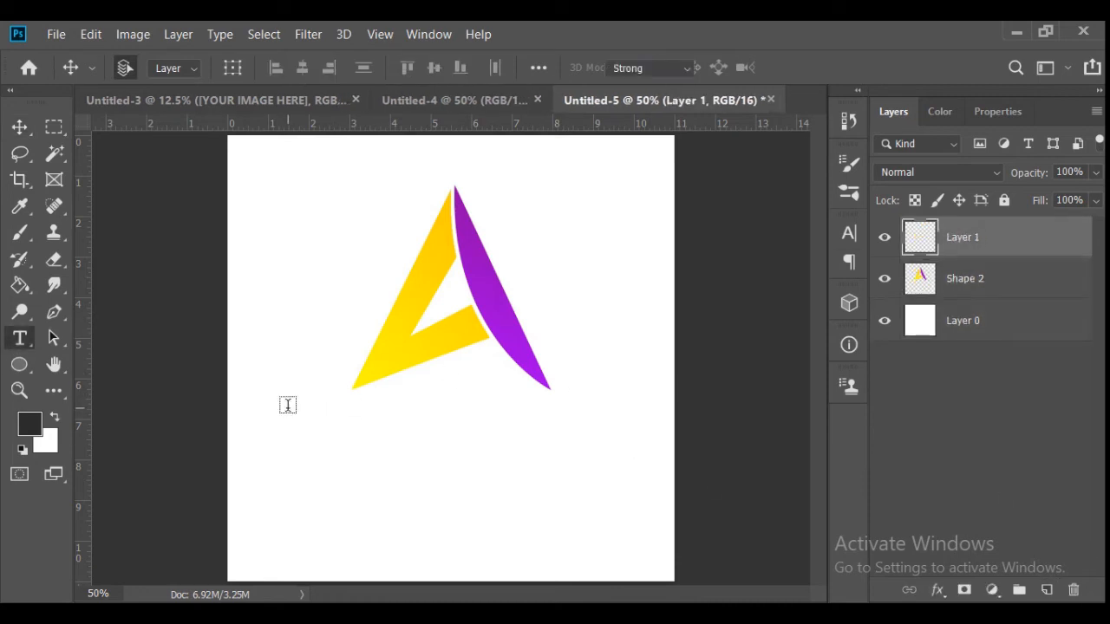
{"action": "left_click_drag", "start_coordinate": [281, 407], "coordinate": [630, 476]}
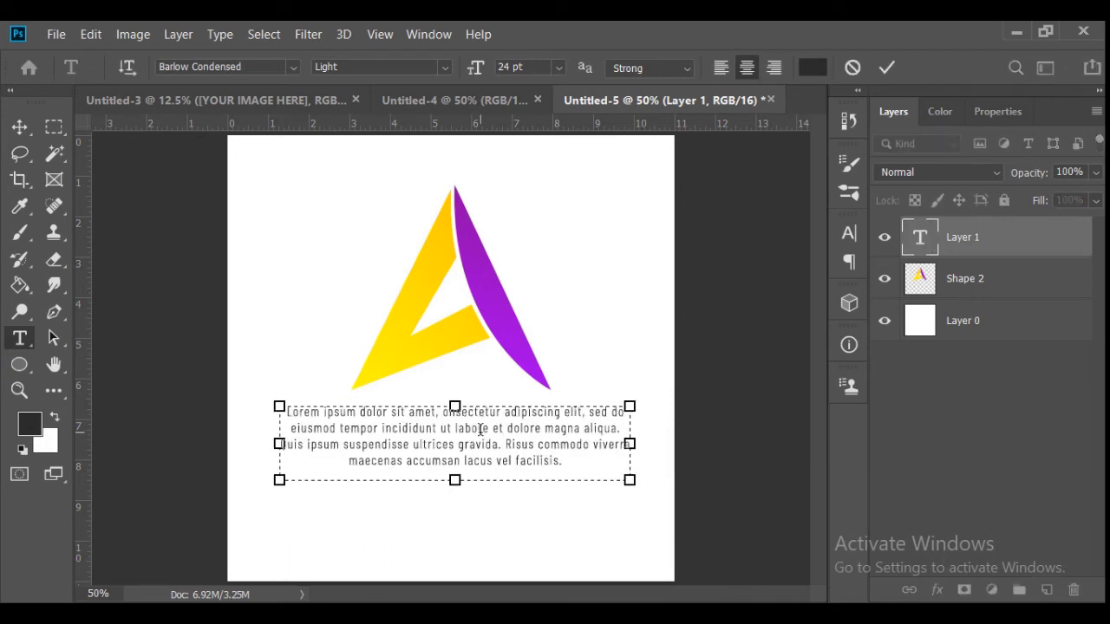
{"action": "double_click", "coordinate": [479, 428]}
{"action": "key", "text": "ctrl+a"}
{"action": "key", "text": "BackSpace"}
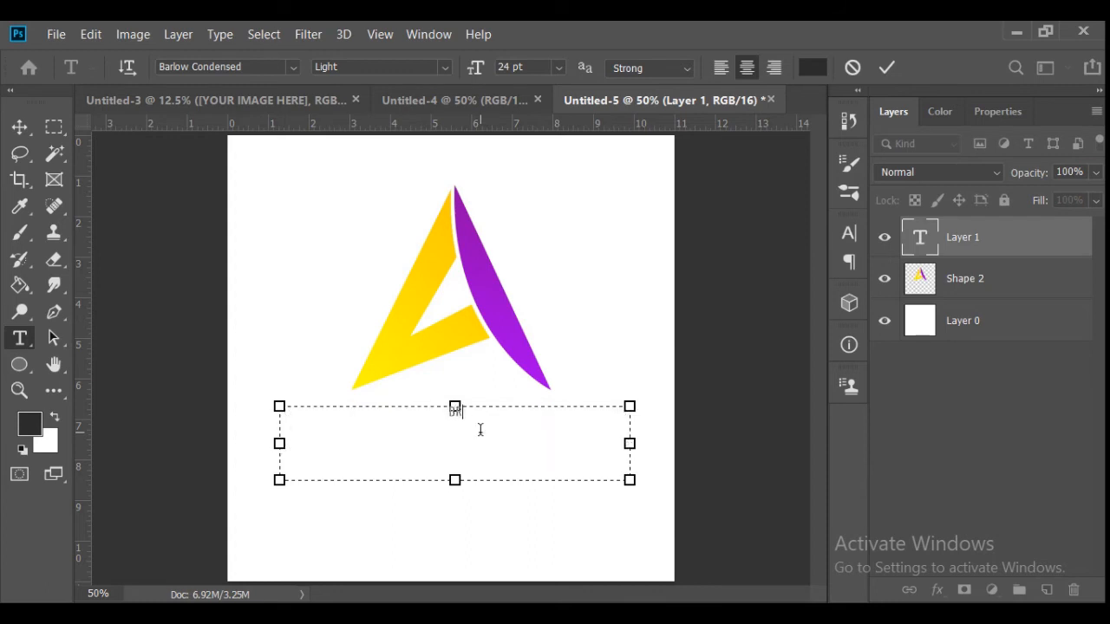
{"action": "type", "text": "BRAND NAME"}
Step: Set the whole BRAND NAME text to 100 pt in the Bold style
{"action": "key", "text": "ctrl+a"}
{"action": "left_click", "coordinate": [559, 67]}
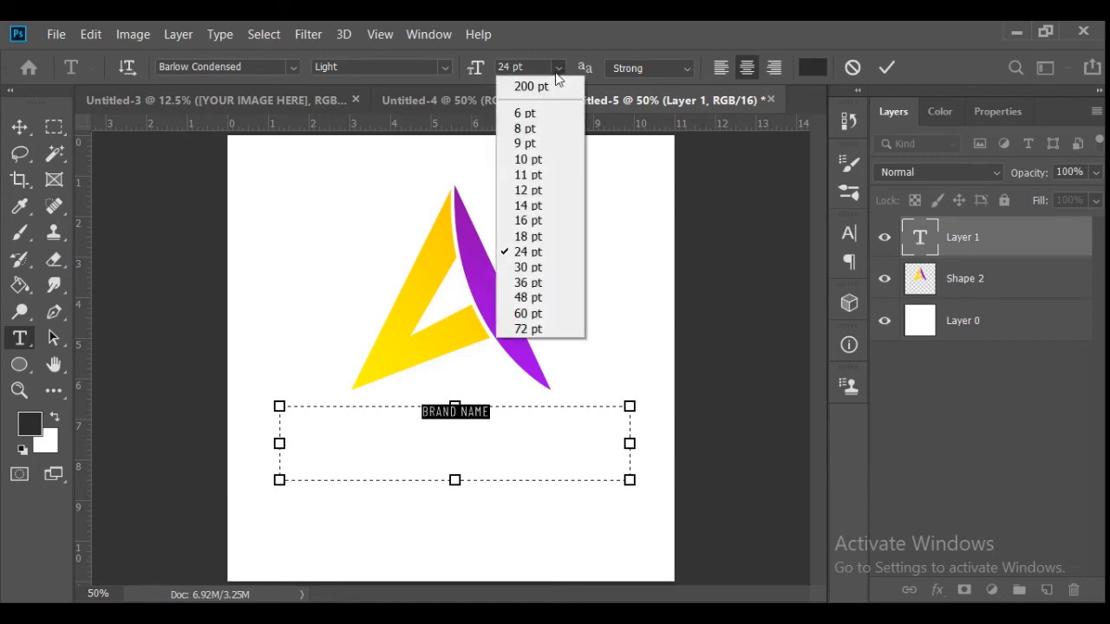
{"action": "left_click", "coordinate": [540, 321]}
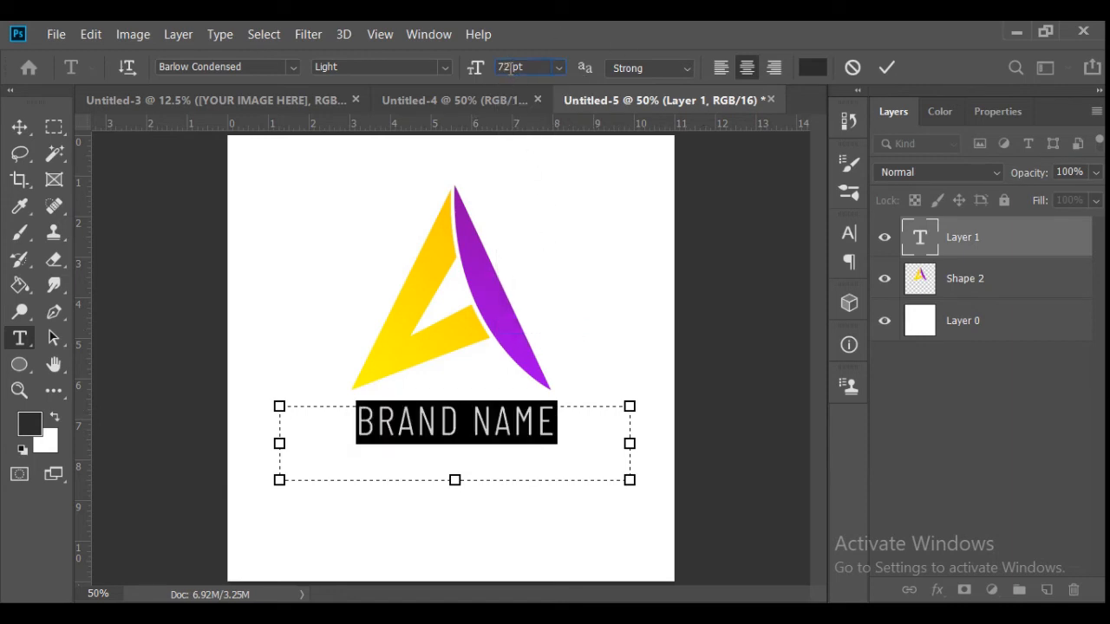
{"action": "key", "text": "Return"}
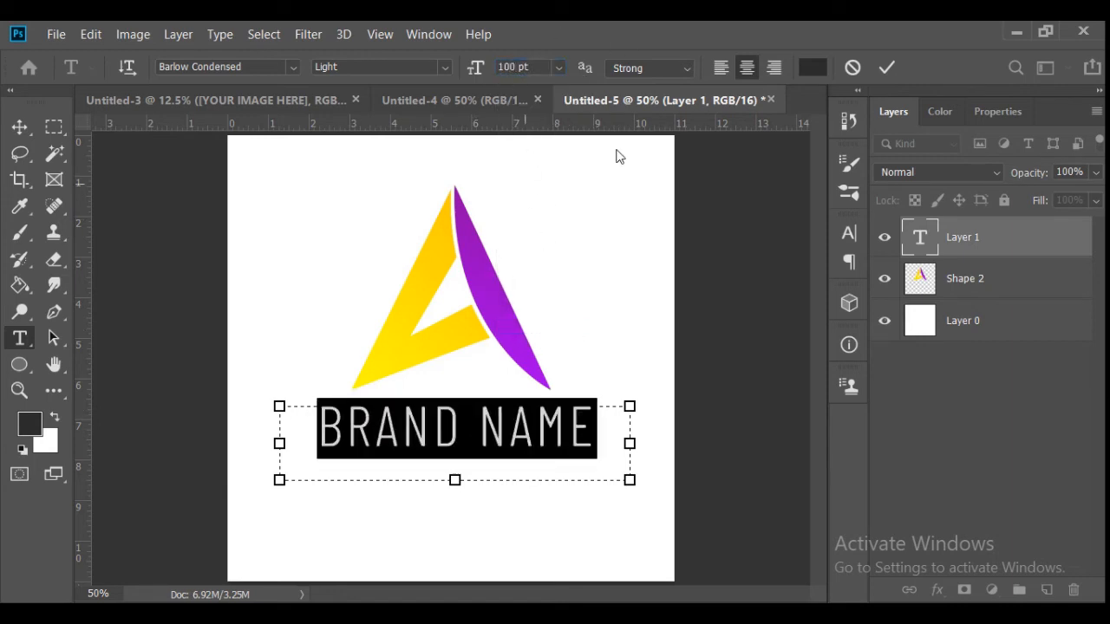
{"action": "left_click", "coordinate": [446, 68]}
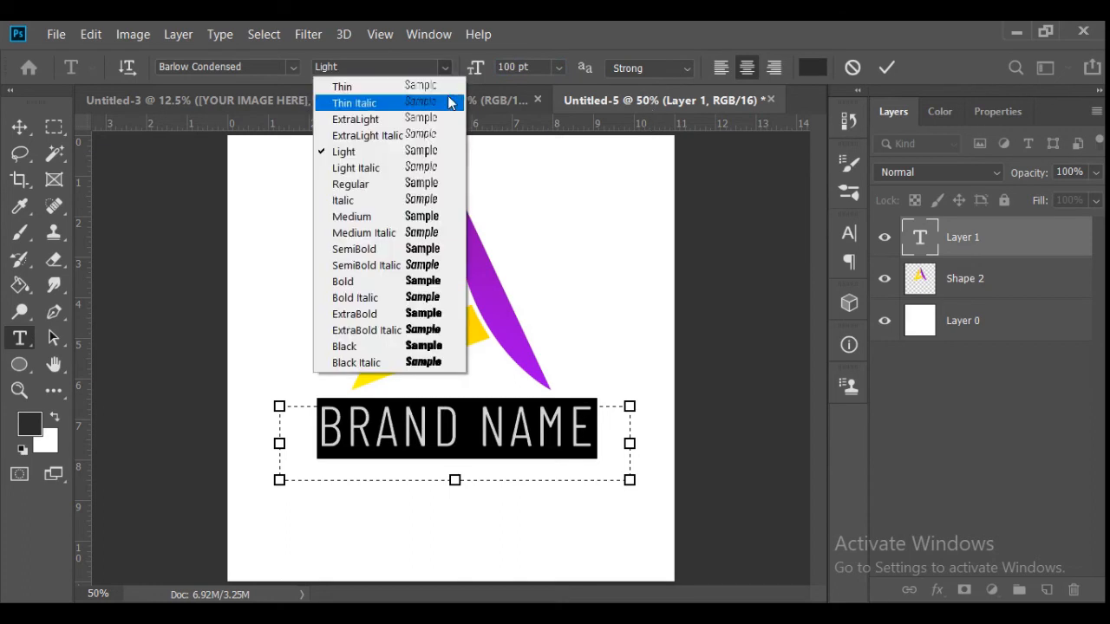
{"action": "left_click", "coordinate": [425, 282]}
{"action": "left_click", "coordinate": [886, 68]}
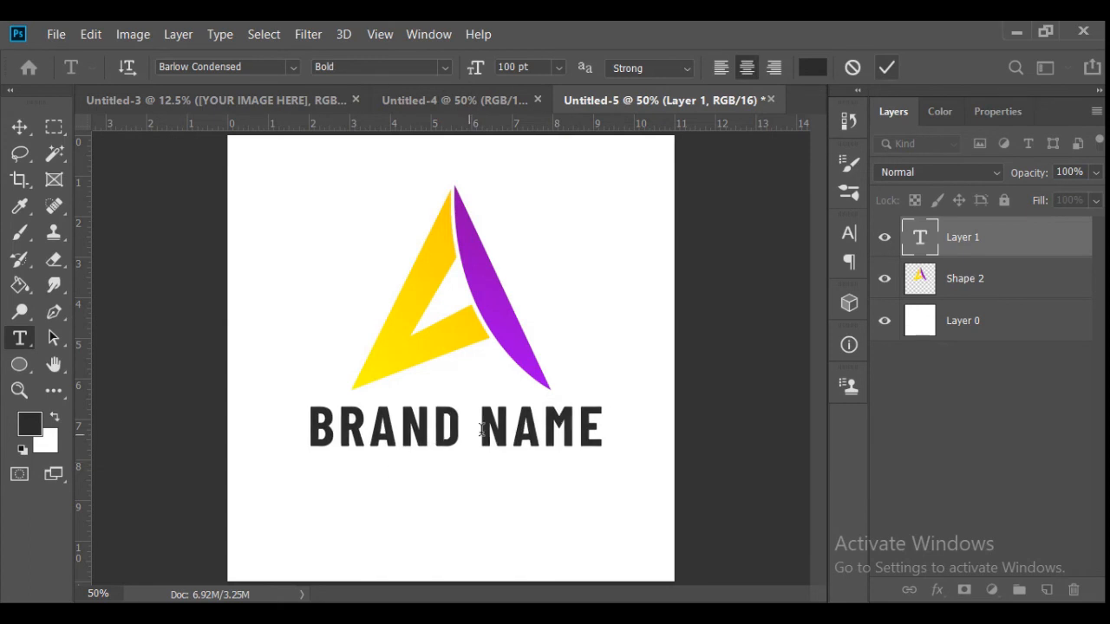
Step: Change the word NAME to the Bold Italic style
{"action": "left_click_drag", "start_coordinate": [483, 432], "coordinate": [597, 438]}
{"action": "left_click", "coordinate": [446, 68]}
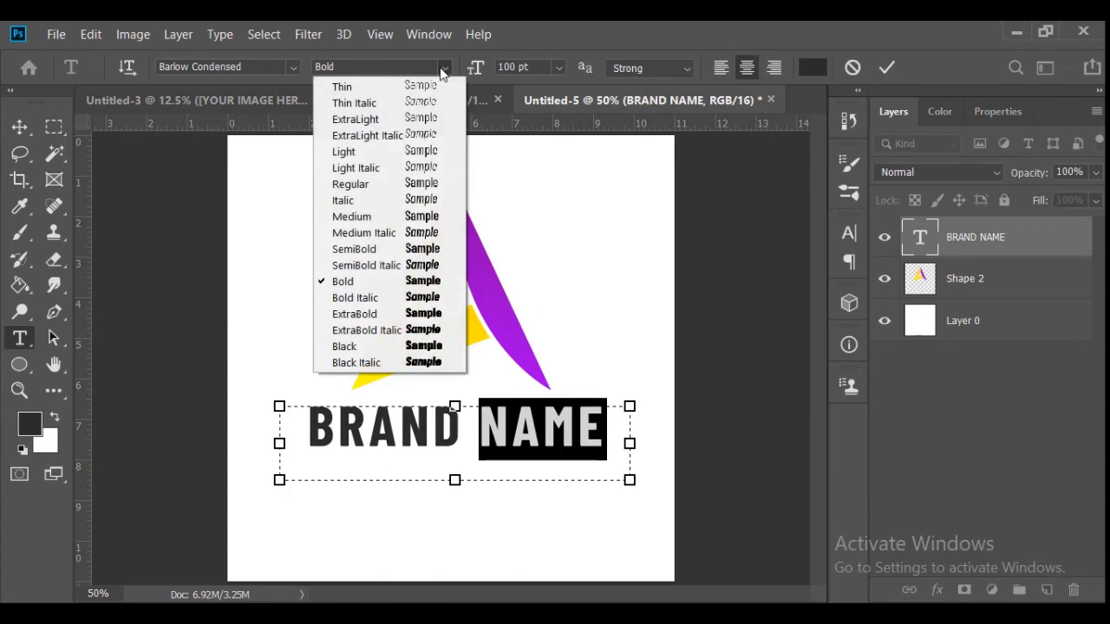
{"action": "left_click", "coordinate": [373, 296]}
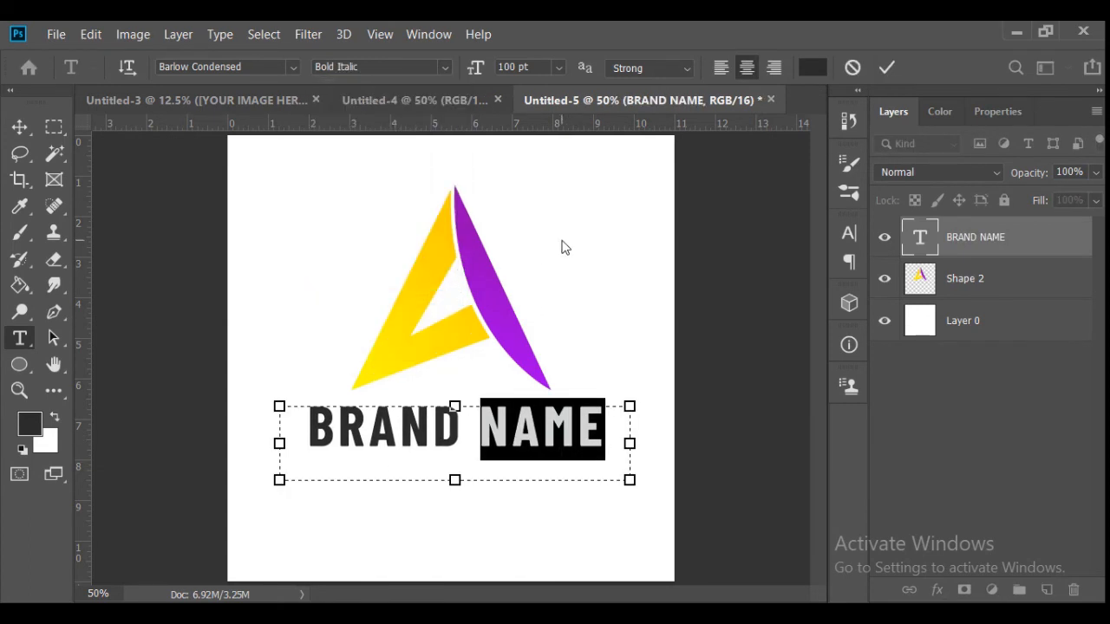
{"action": "left_click", "coordinate": [886, 67]}
Step: Color the word BRAND with a yellow sampled from the upper part of the logo's V-shaped piece
{"action": "left_click_drag", "start_coordinate": [305, 430], "coordinate": [480, 432]}
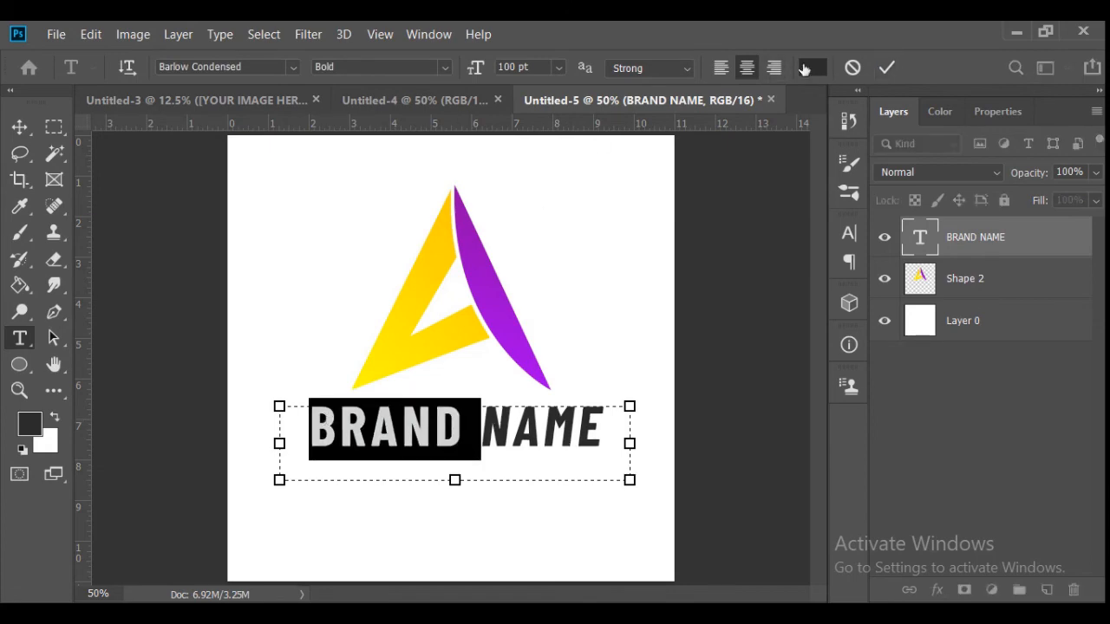
{"action": "left_click", "coordinate": [804, 68]}
{"action": "left_click", "coordinate": [385, 351]}
{"action": "left_click", "coordinate": [444, 227]}
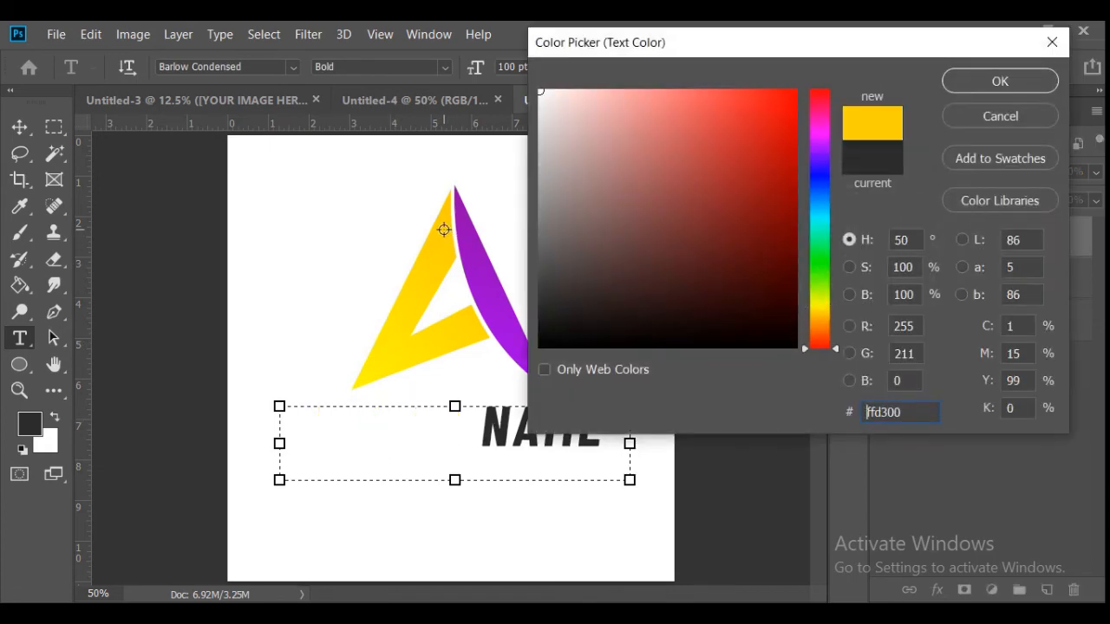
{"action": "left_click", "coordinate": [1000, 81]}
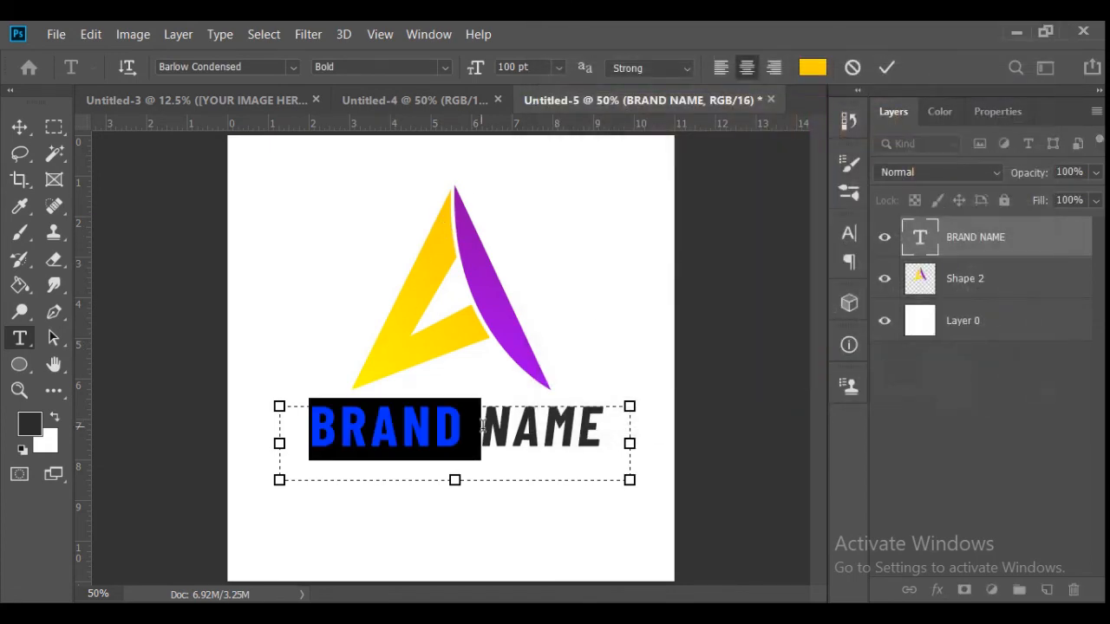
Step: Color the word NAME with a purple sampled from the logo's curved blade and commit the text
{"action": "left_click_drag", "start_coordinate": [479, 430], "coordinate": [606, 431]}
{"action": "left_click", "coordinate": [814, 69]}
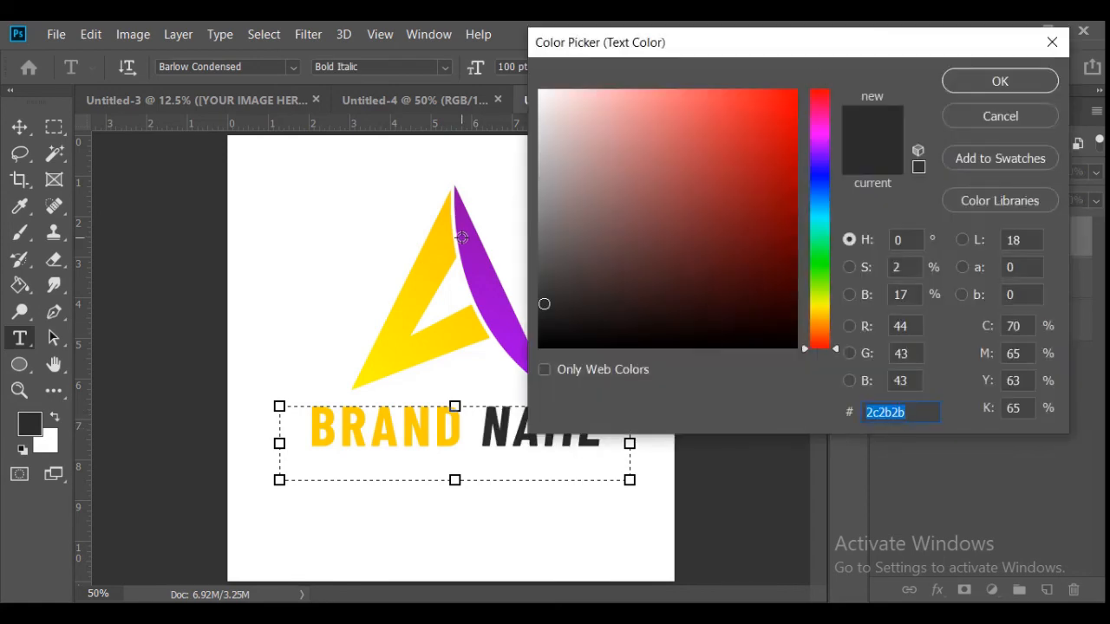
{"action": "left_click", "coordinate": [463, 232]}
{"action": "left_click", "coordinate": [501, 323]}
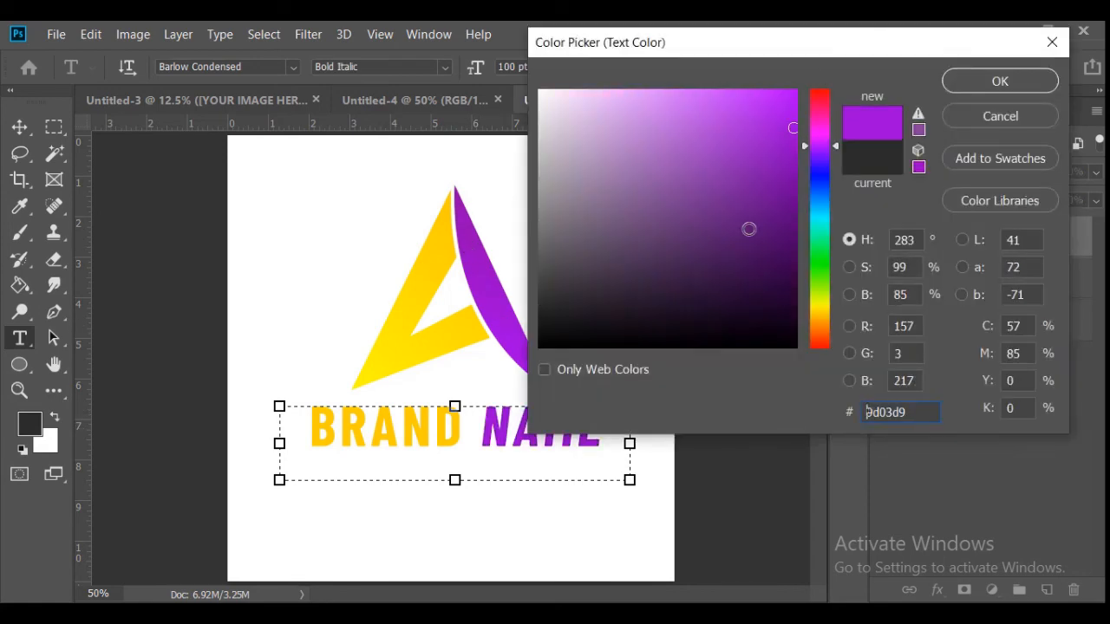
{"action": "left_click", "coordinate": [1019, 87]}
{"action": "left_click", "coordinate": [883, 73]}
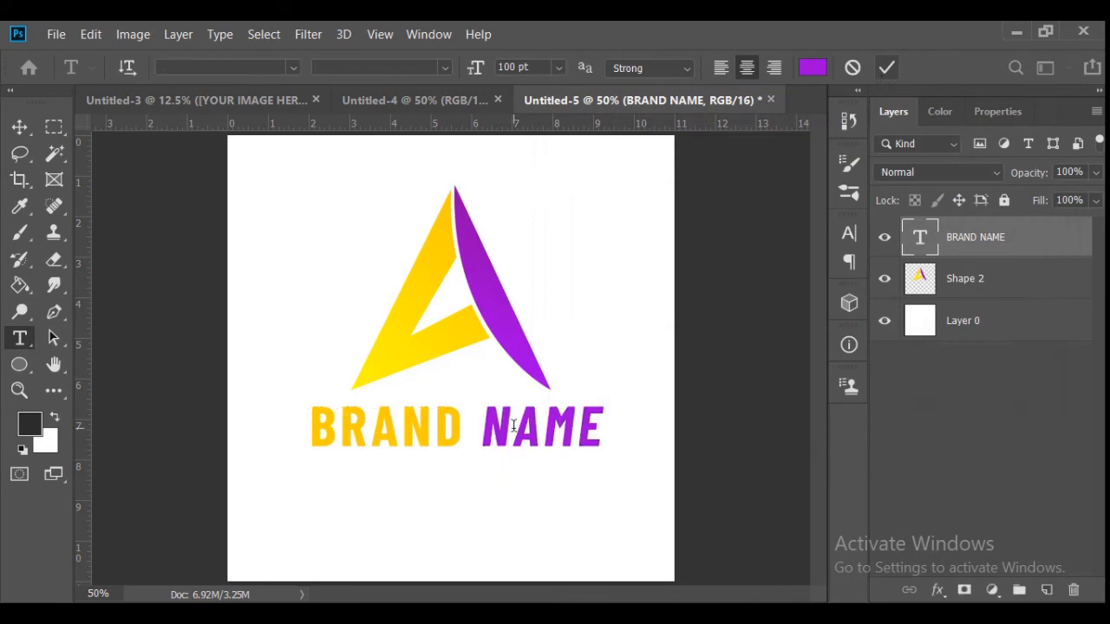
Step: Move the BRAND NAME text closer beneath the logo, nudging it down slightly to leave a small gap
{"action": "left_click", "coordinate": [26, 132]}
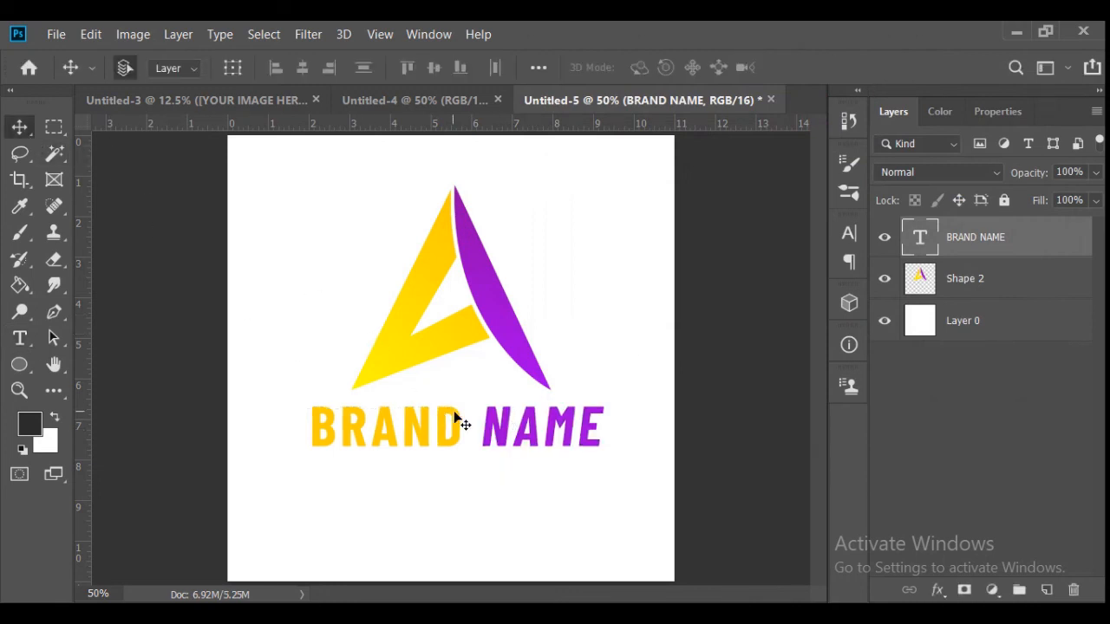
{"action": "left_click_drag", "start_coordinate": [457, 419], "coordinate": [460, 409]}
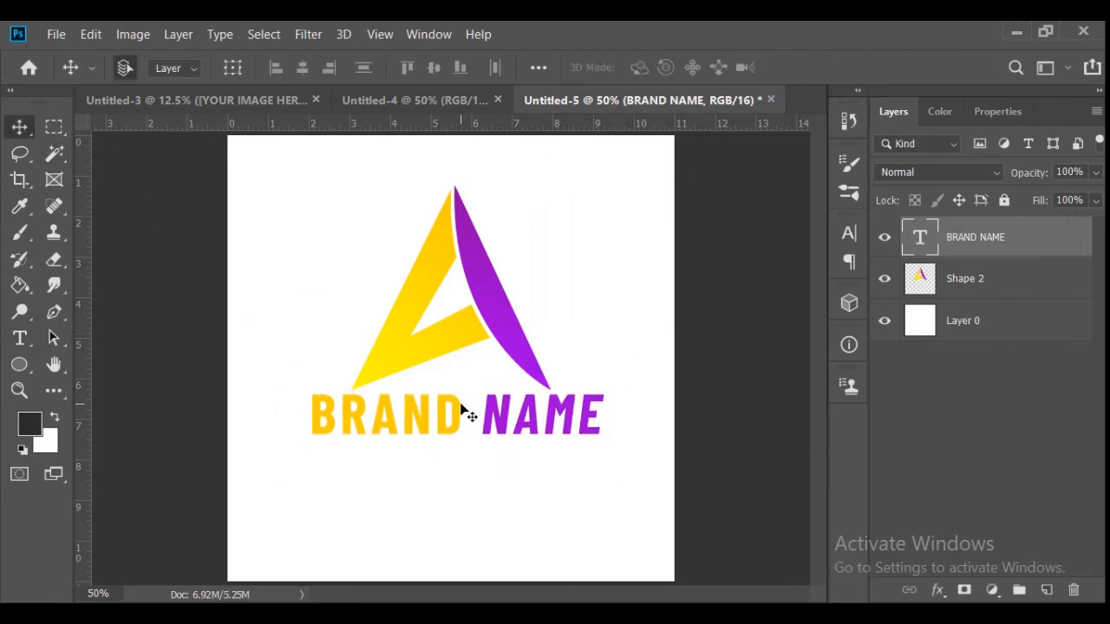
{"action": "key", "text": "Down"}
{"action": "key", "text": "Down"}
{"action": "key", "text": "Down"}
Step: Scale the A logo down proportionally and position it centrally above the BRAND NAME text
{"action": "left_click", "coordinate": [528, 354], "text": "ctrl"}
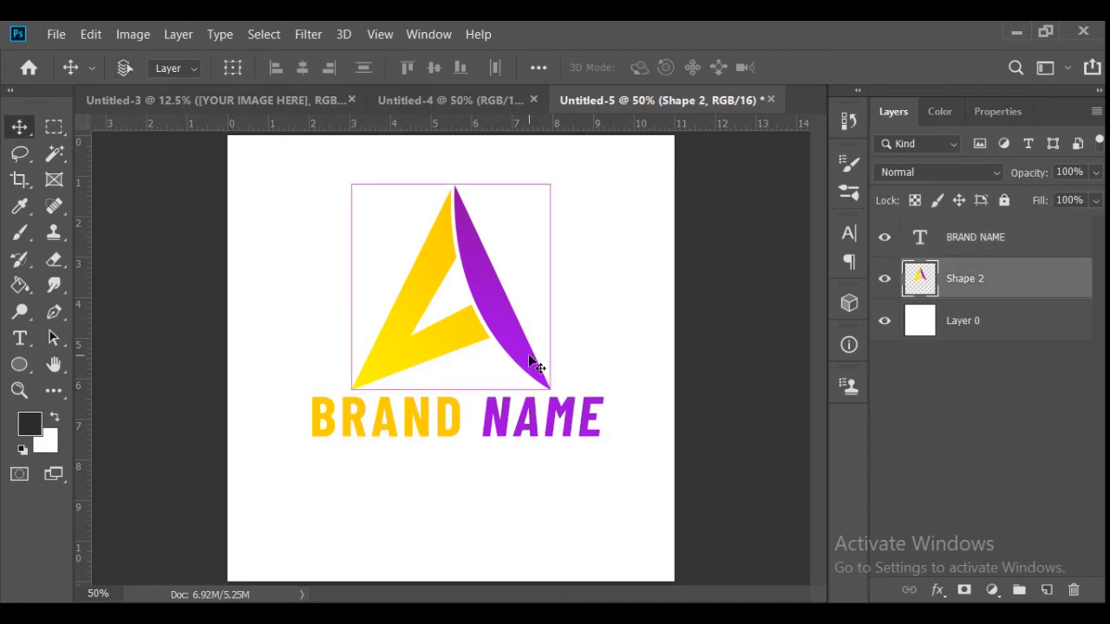
{"action": "key", "text": "ctrl+t"}
{"action": "left_click_drag", "start_coordinate": [553, 290], "coordinate": [526, 290]}
{"action": "left_click_drag", "start_coordinate": [477, 325], "coordinate": [502, 323]}
{"action": "left_click_drag", "start_coordinate": [543, 291], "coordinate": [504, 287]}
{"action": "left_click_drag", "start_coordinate": [485, 299], "coordinate": [504, 291]}
{"action": "left_click", "coordinate": [904, 67]}
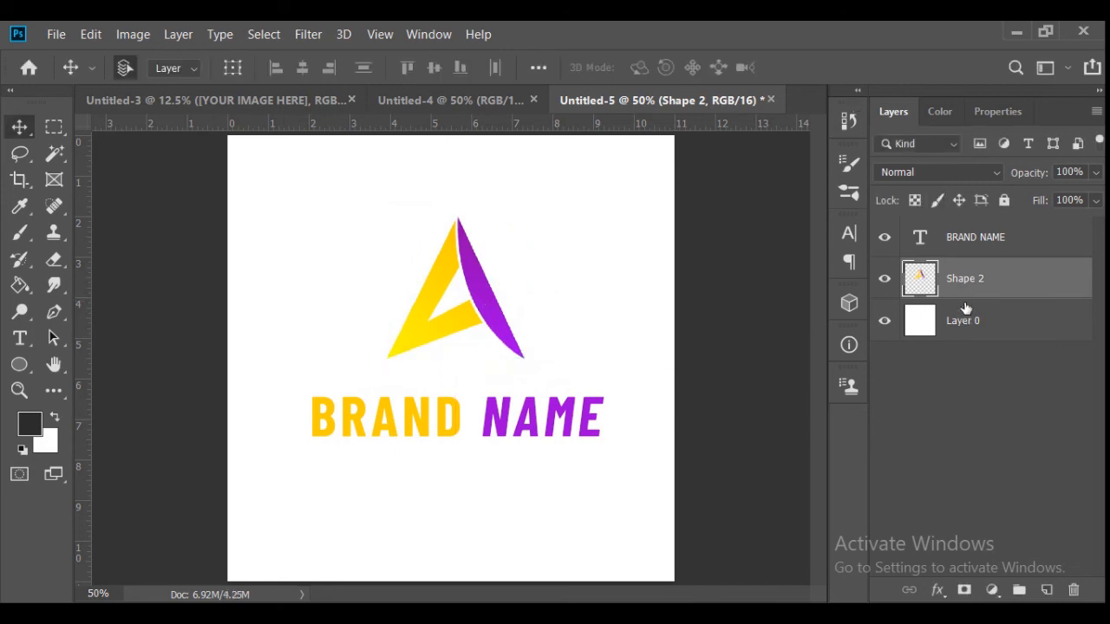
Step: Widen the text box to the full canvas width and set the BRAND NAME text size to 120 pt
{"action": "left_click", "coordinate": [961, 250]}
{"action": "double_click", "coordinate": [490, 419]}
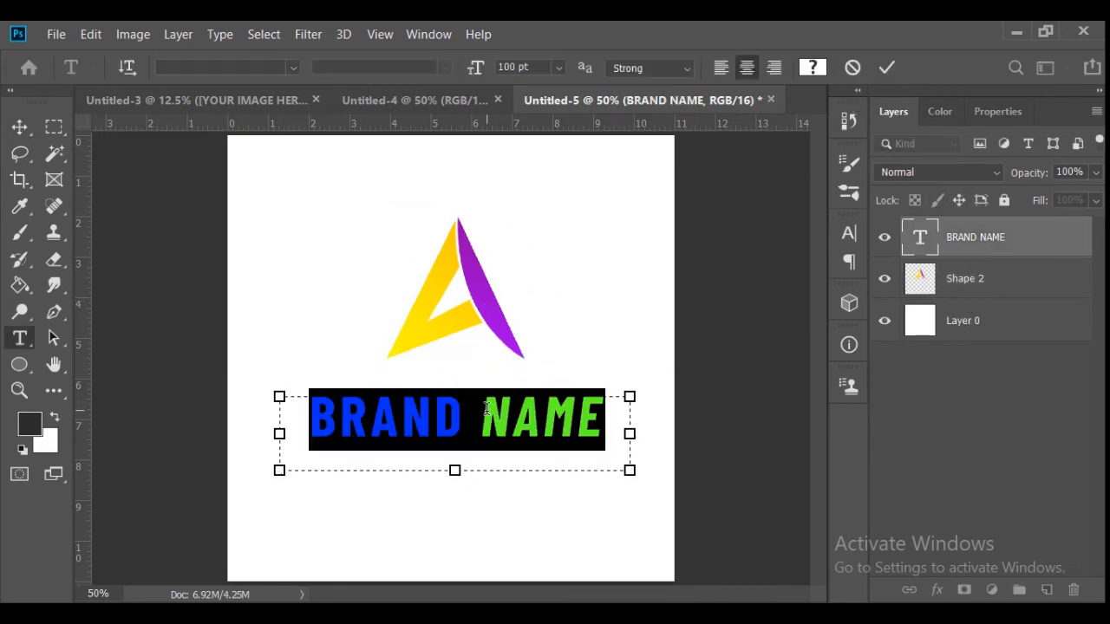
{"action": "left_click_drag", "start_coordinate": [630, 433], "coordinate": [675, 433]}
{"action": "left_click_drag", "start_coordinate": [279, 433], "coordinate": [227, 434]}
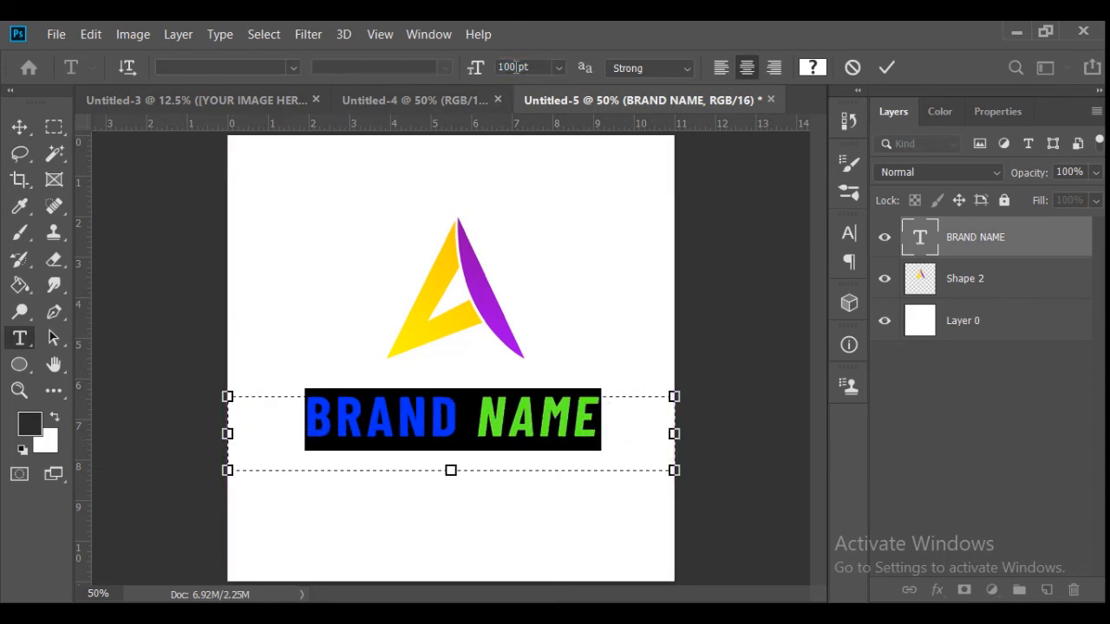
{"action": "key", "text": "Return"}
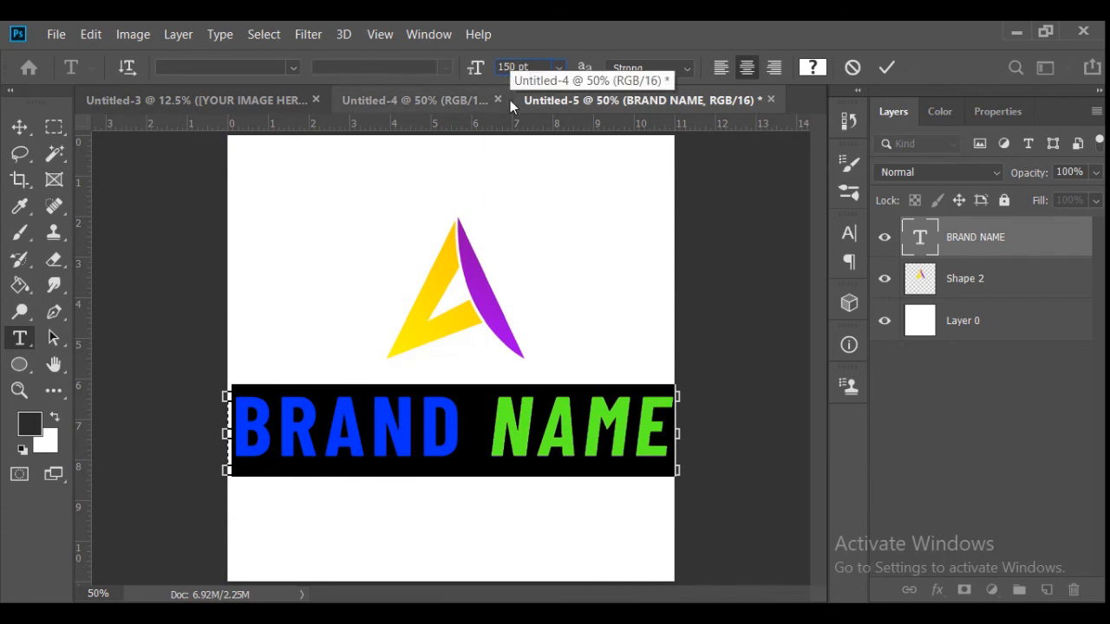
{"action": "key", "text": "Return"}
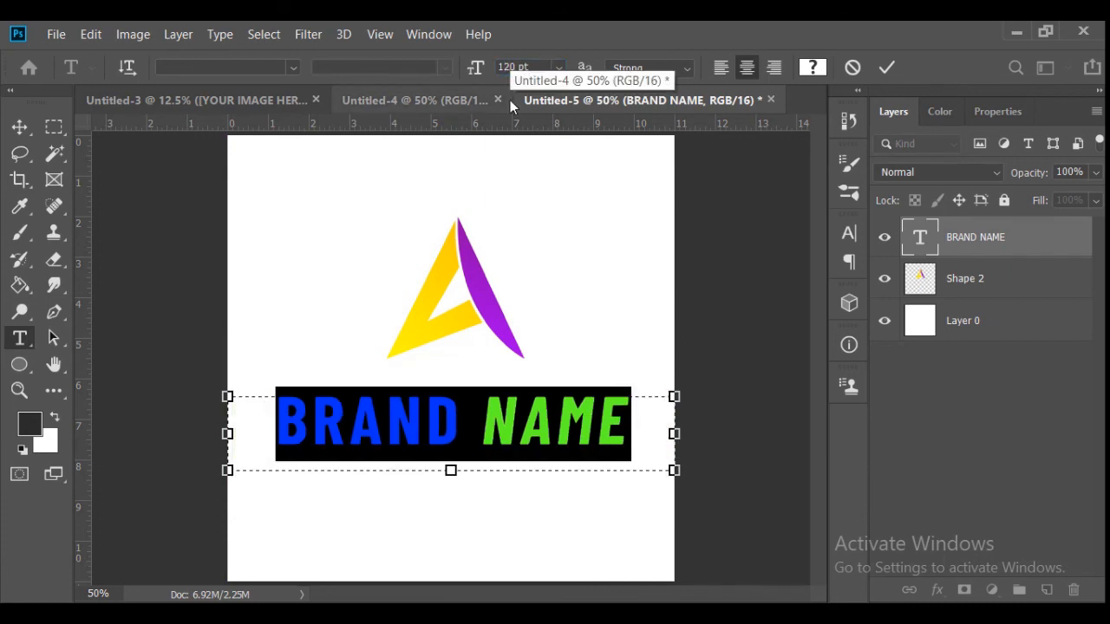
{"action": "left_click", "coordinate": [897, 64]}
Step: Move the enlarged BRAND NAME text up so it sits just below the A logo
{"action": "double_click", "coordinate": [495, 439]}
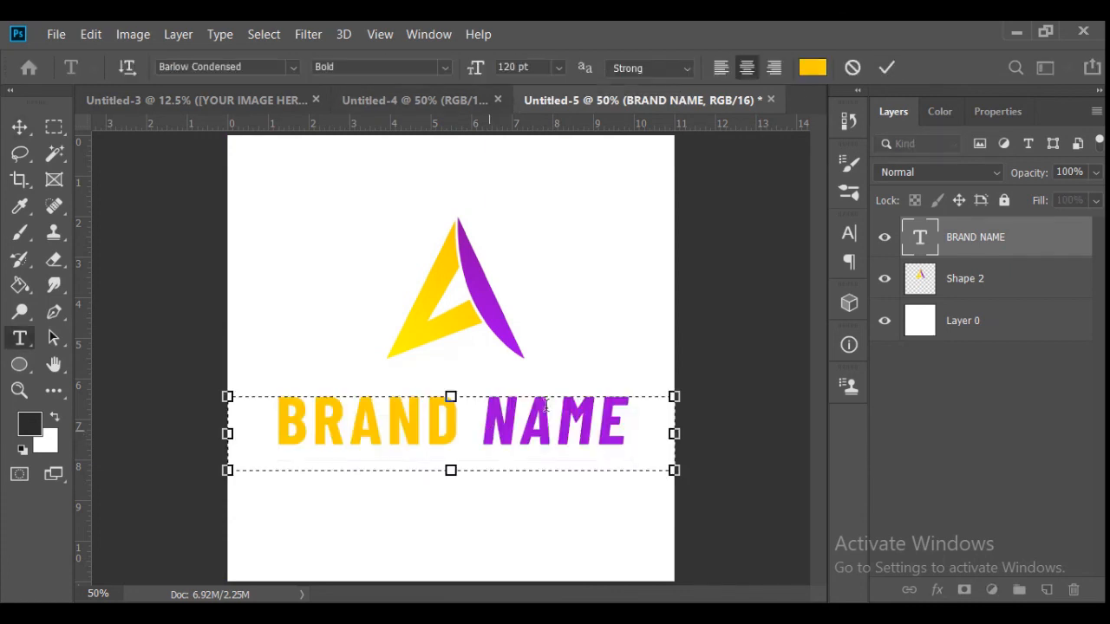
{"action": "left_click", "coordinate": [886, 67]}
{"action": "left_click_drag", "start_coordinate": [460, 439], "coordinate": [501, 401]}
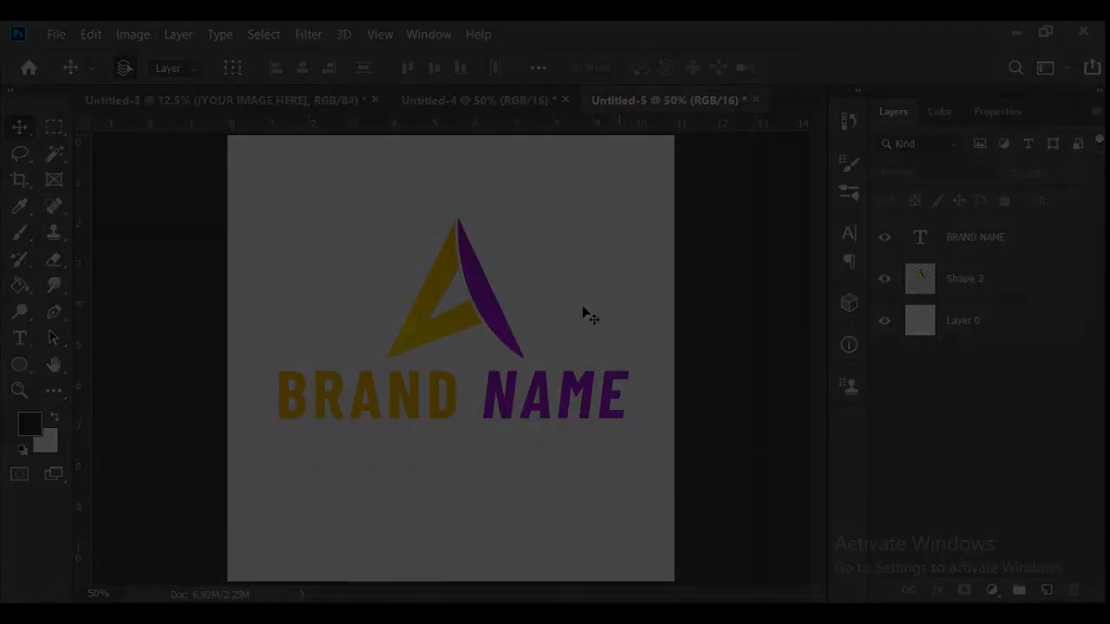